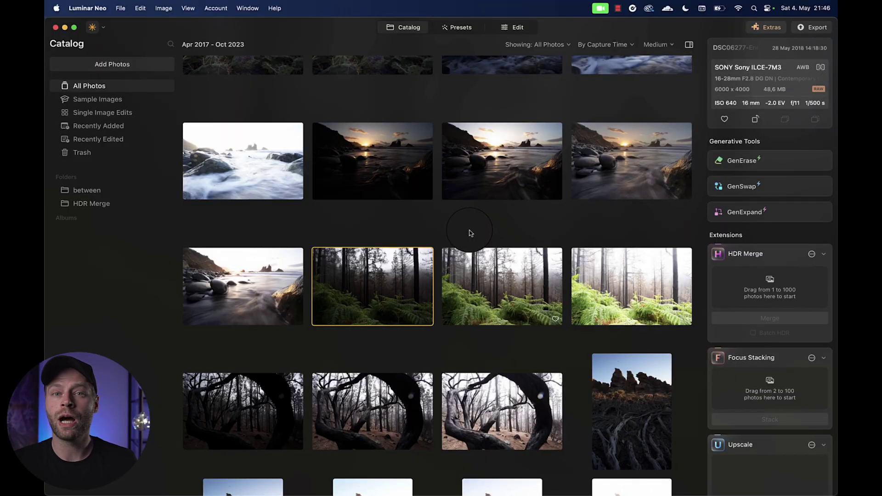
Compare the darkest, middle and brightest fern forest exposures
click(472, 299)
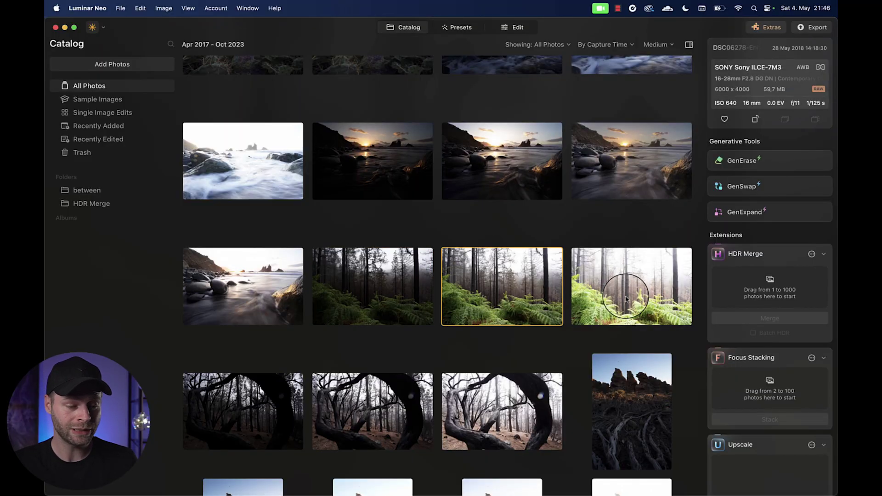
click(631, 299)
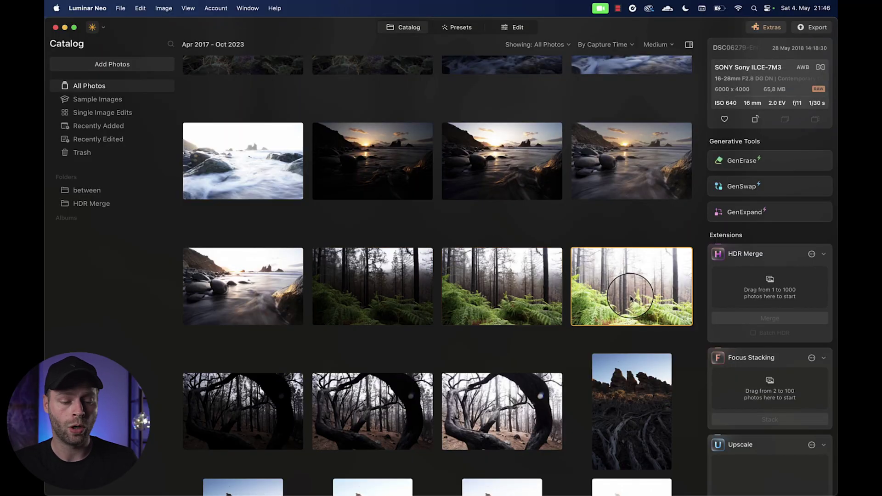
click(483, 295)
click(380, 288)
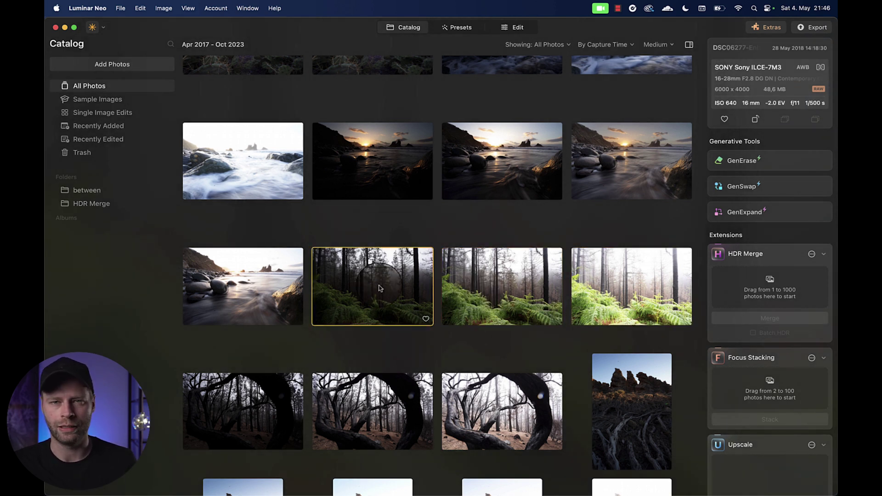
click(633, 282)
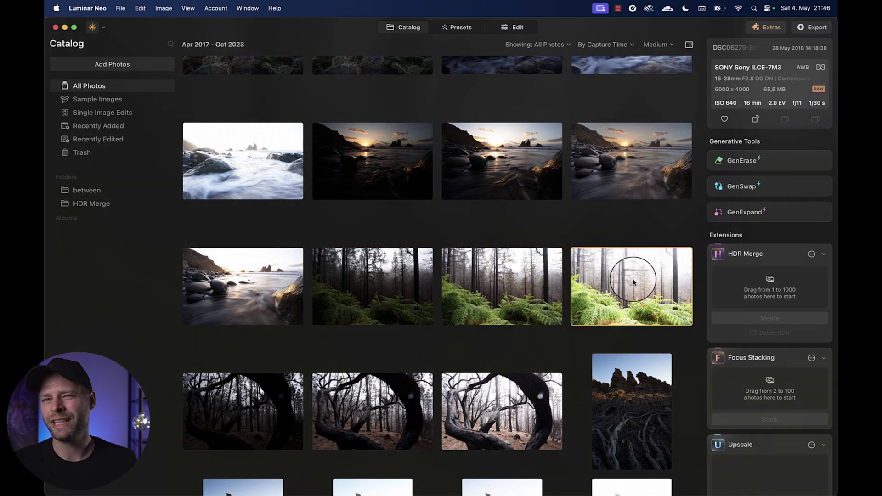
click(398, 281)
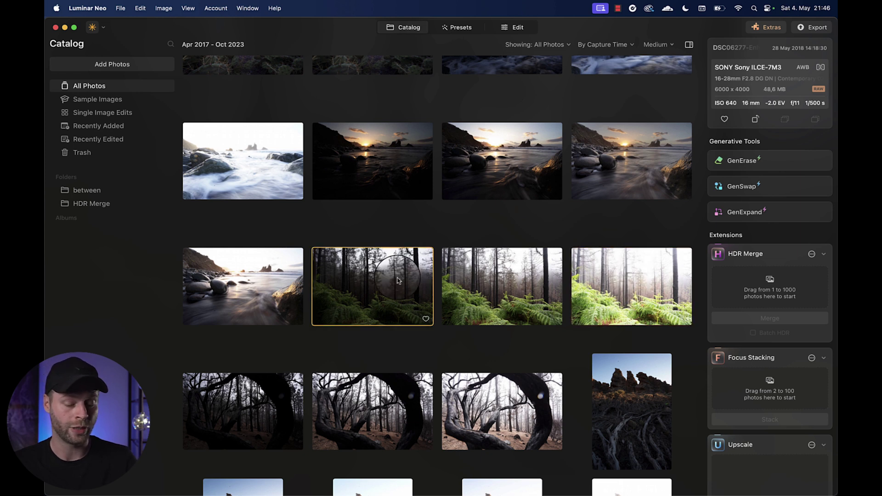
Merge the darkest and middle exposures with HDR Merge and open DSC06277-Enhanced-NR_HDR 2.tiff for editing
key(shift+Right)
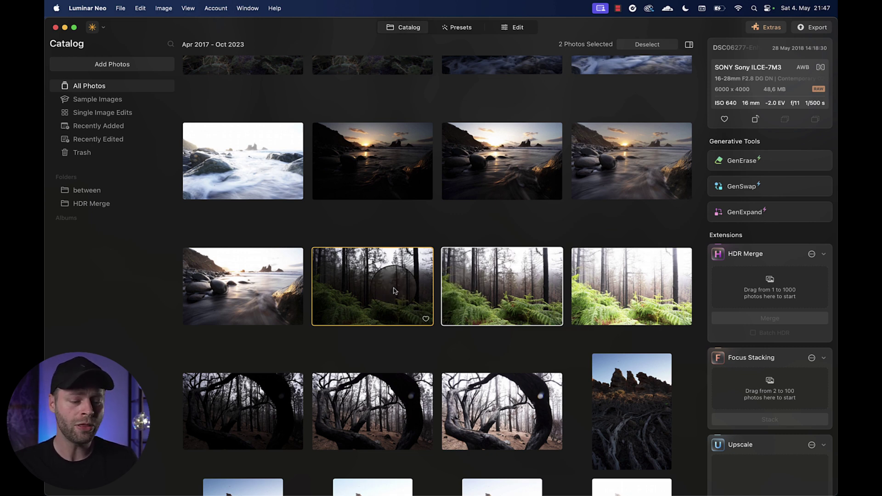
drag(406, 289, 741, 291)
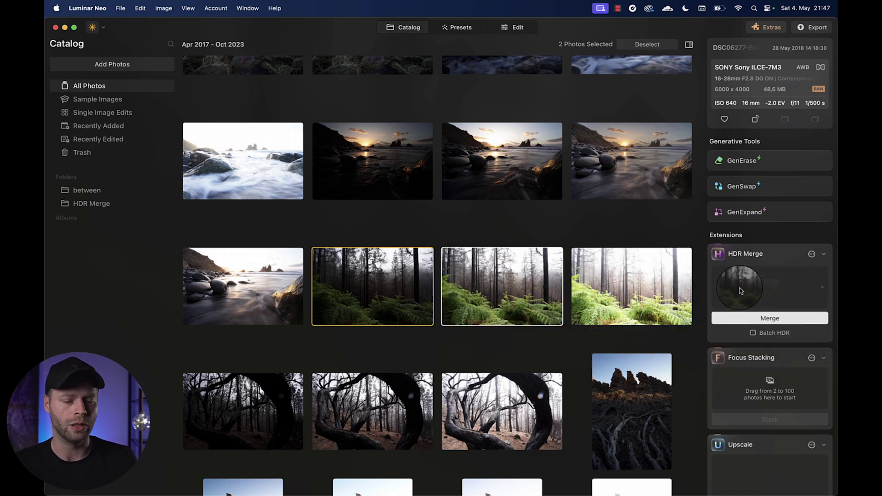
click(812, 255)
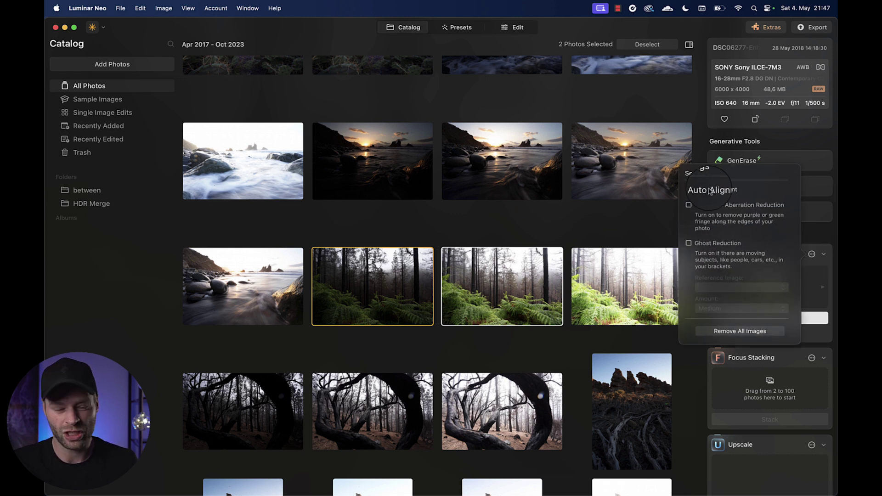
click(814, 317)
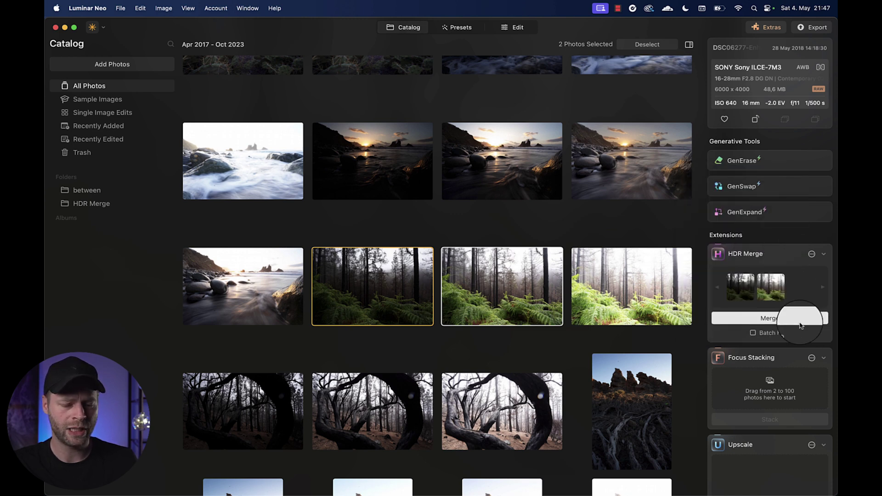
click(768, 319)
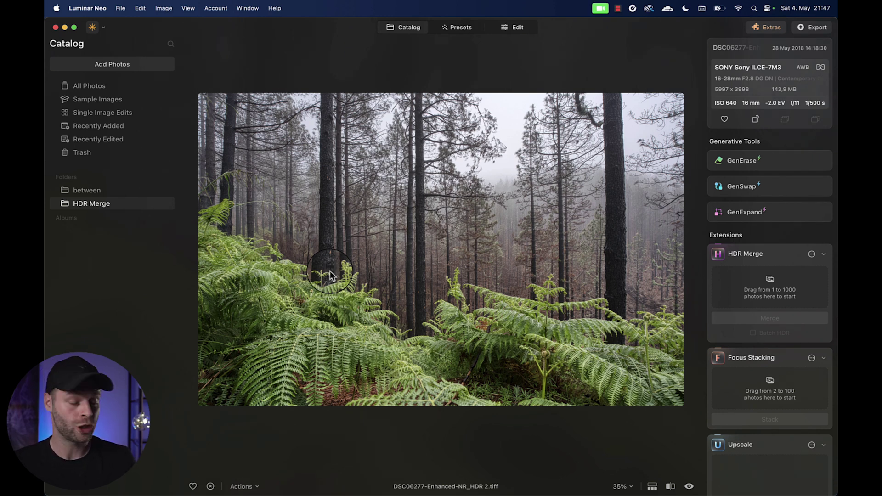
click(511, 27)
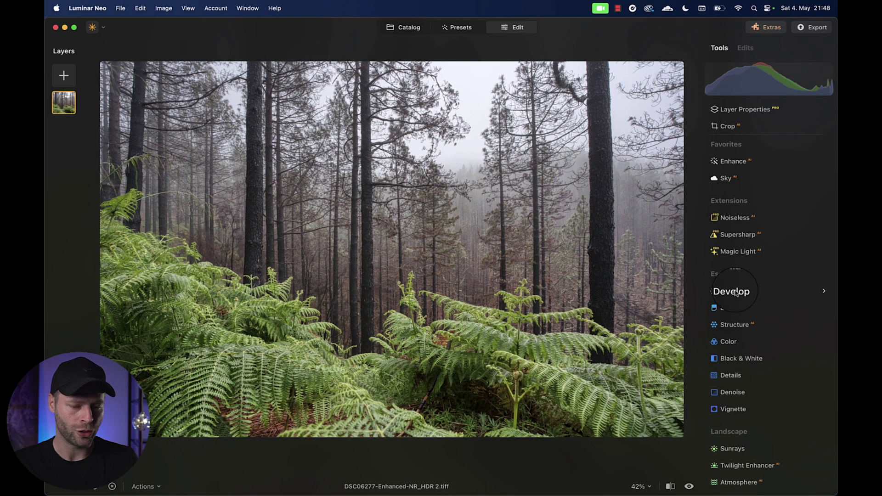
In Develop, set Highlights 38, Shadows -59, Blacks -26 and Whites -92
click(732, 291)
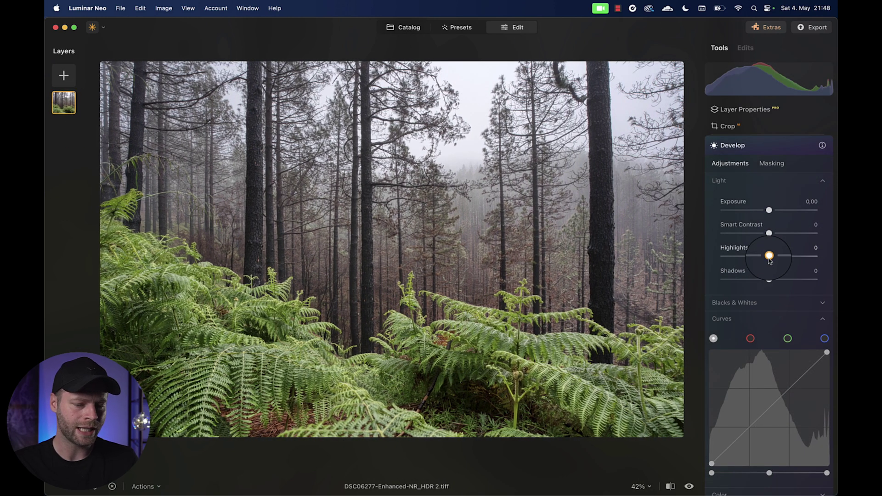
drag(769, 256, 743, 279)
click(744, 302)
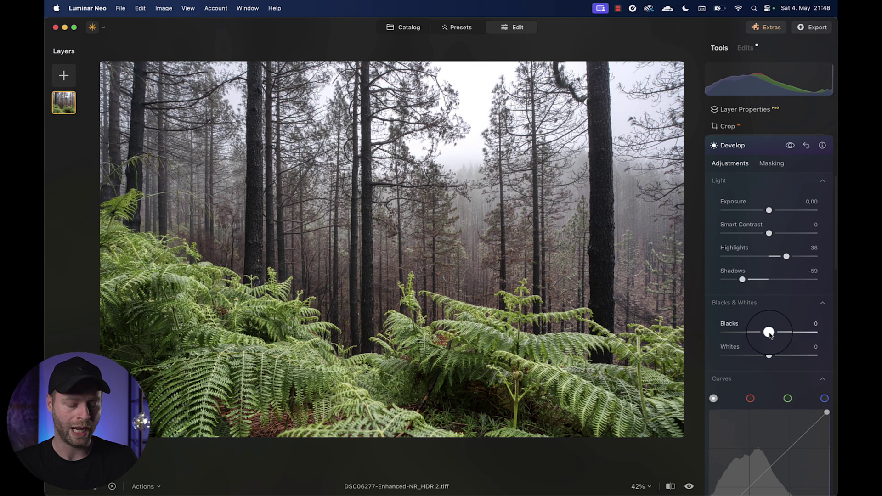
drag(769, 333, 730, 358)
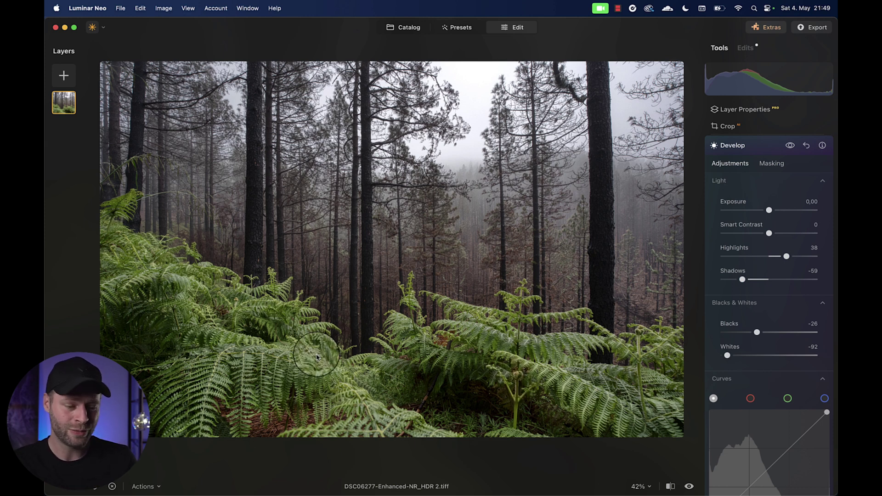
click(726, 145)
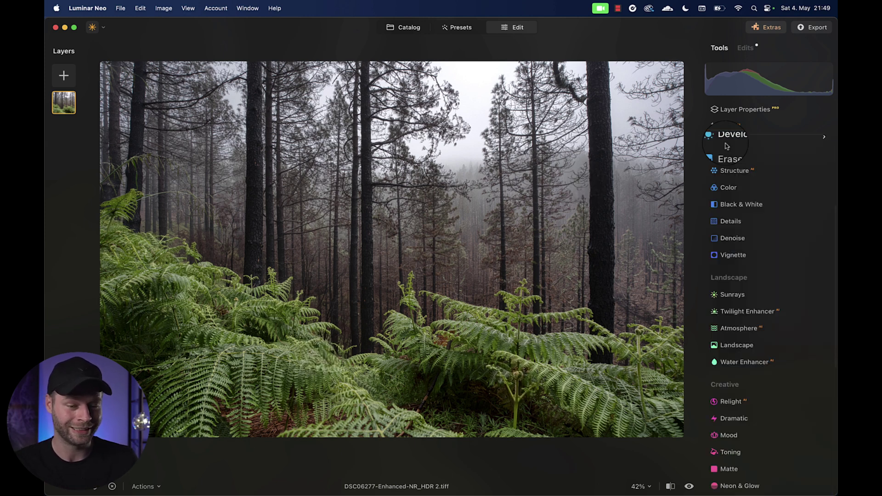
In the Color tool's HSL section, shift the Green hue to 45
click(728, 188)
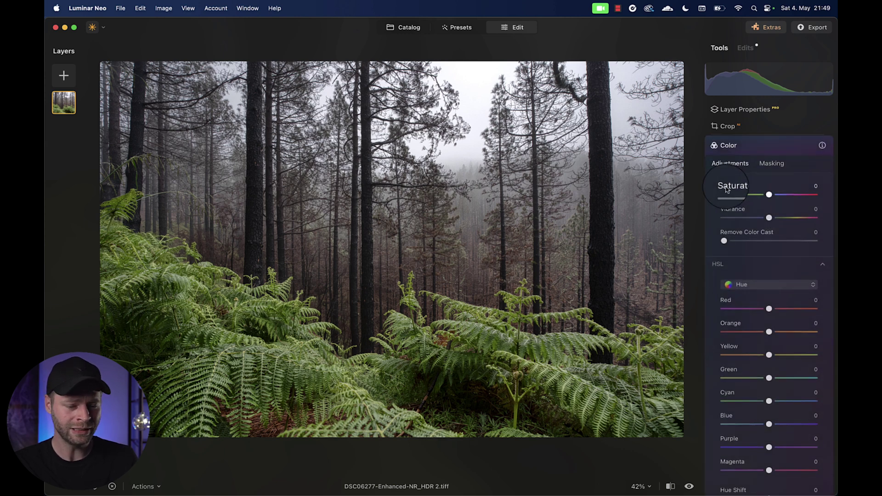
scroll(735, 193, down, 5)
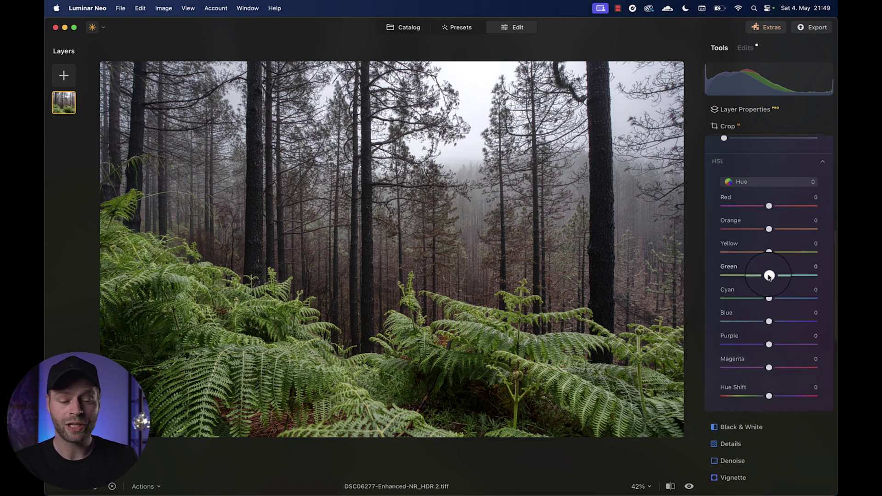
drag(770, 276, 763, 276)
scroll(777, 277, up, 4)
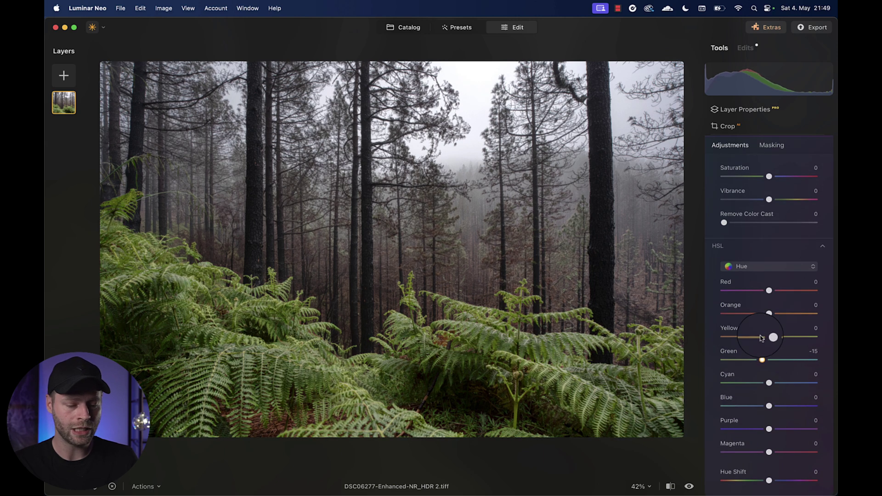
drag(762, 360, 817, 349)
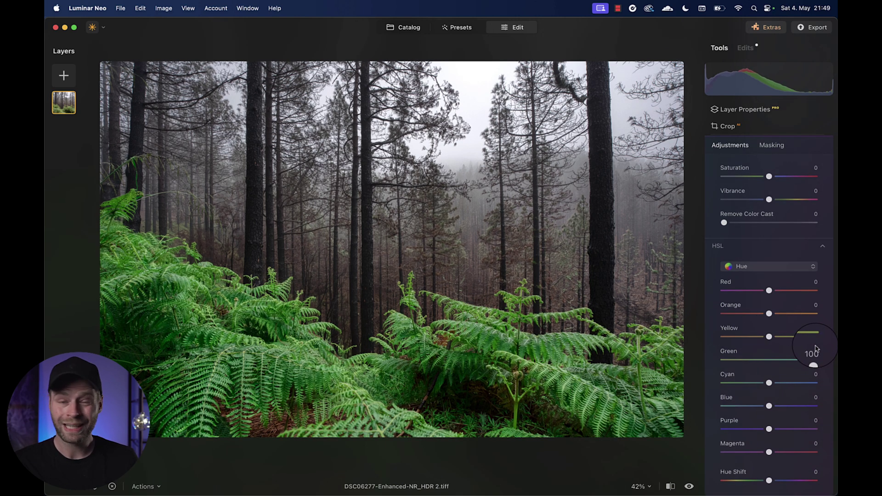
mouse_move(817, 349)
mouse_down()
mouse_move(812, 359)
mouse_move(759, 366)
mouse_move(822, 366)
mouse_up()
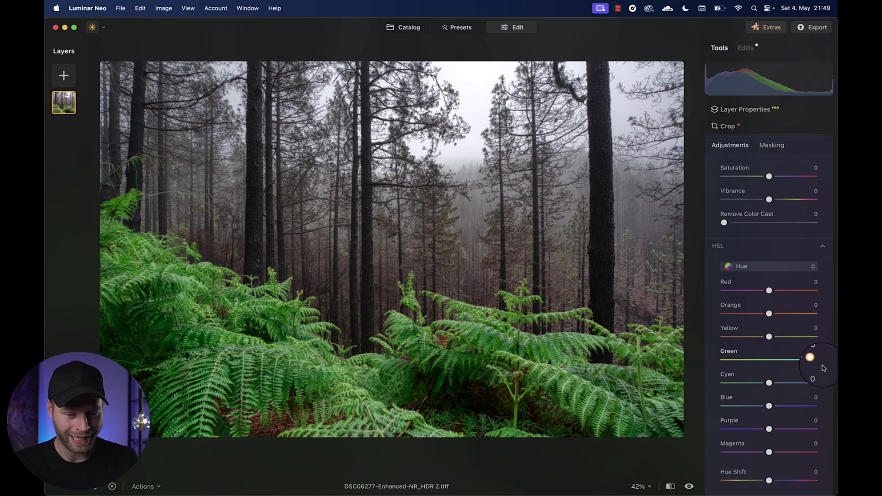
scroll(798, 159, up, 1)
click(752, 152)
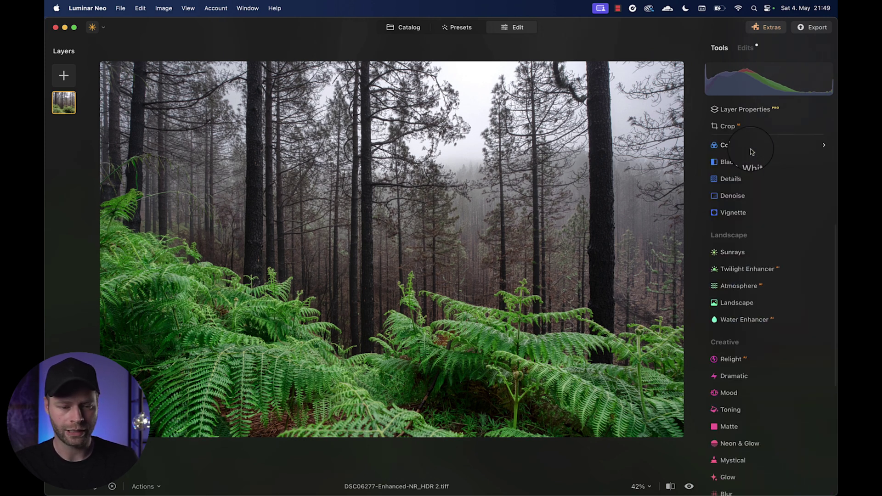
click(752, 152)
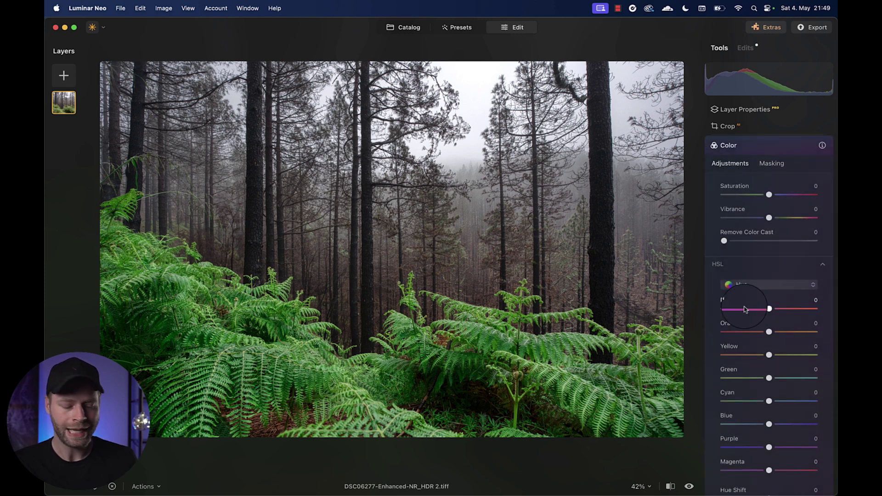
click(770, 378)
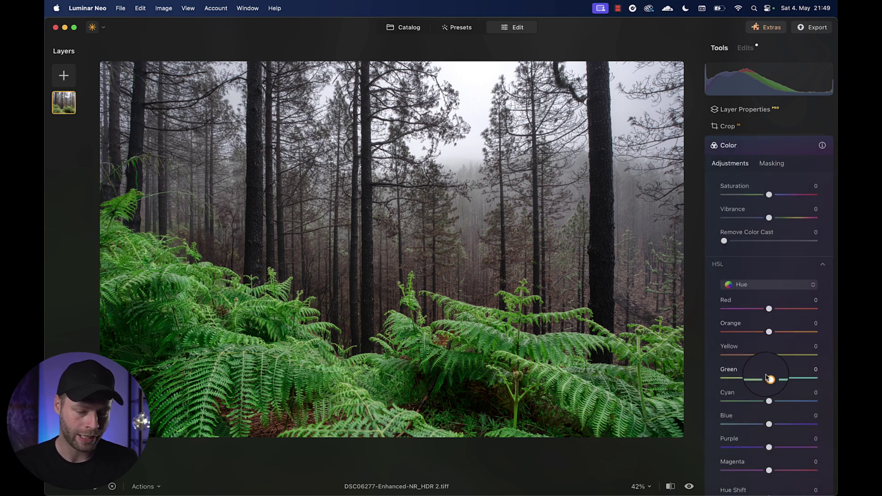
drag(770, 379, 789, 378)
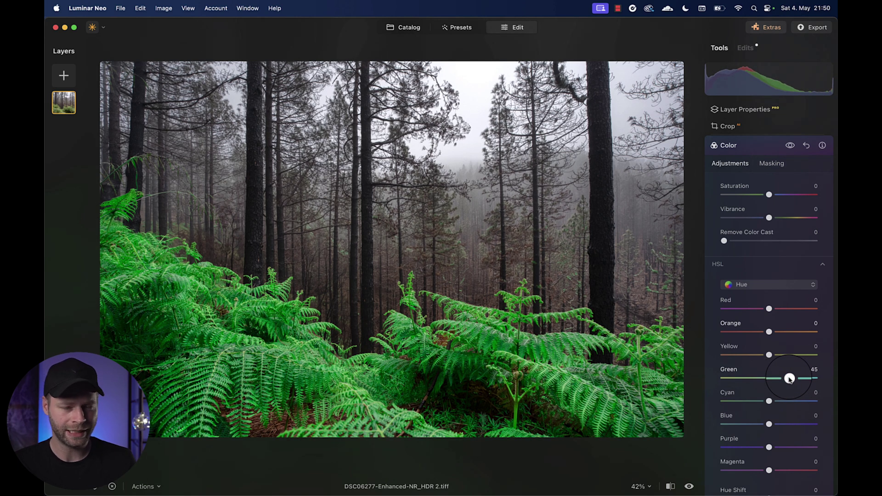
Switch HSL to Saturation, lower Green to -47, and compare with the original
click(742, 285)
click(750, 309)
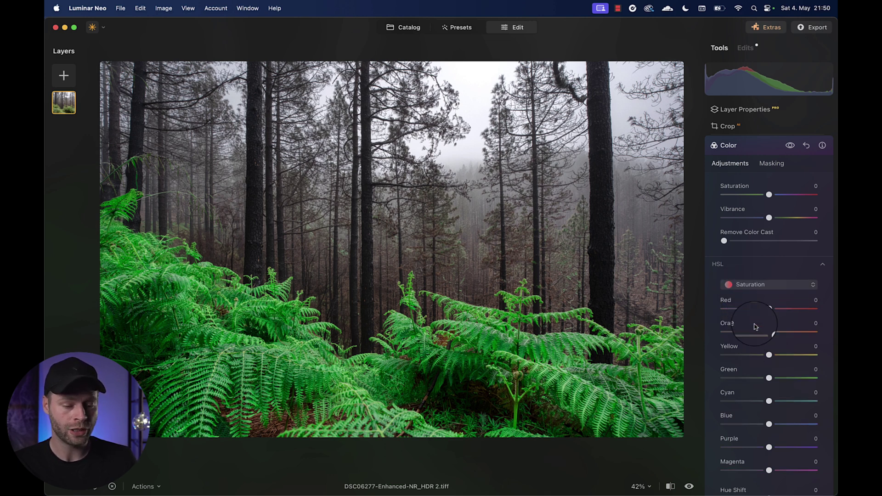
drag(770, 379, 748, 379)
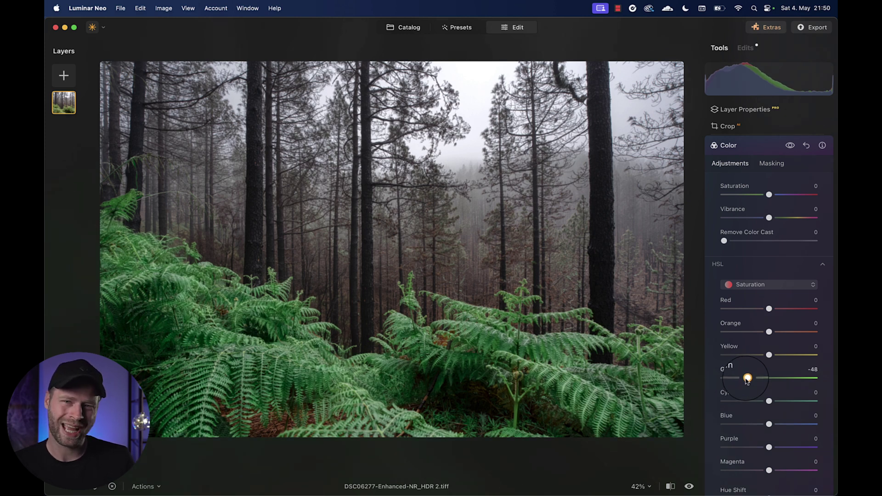
click(690, 487)
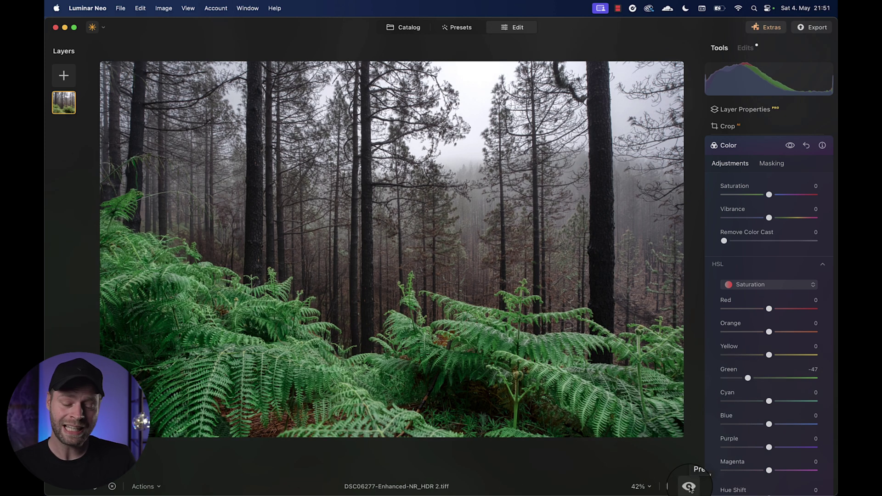
Compare the original and edited photo to check the muted -47 green saturation
click(689, 487)
click(689, 487)
click(689, 487)
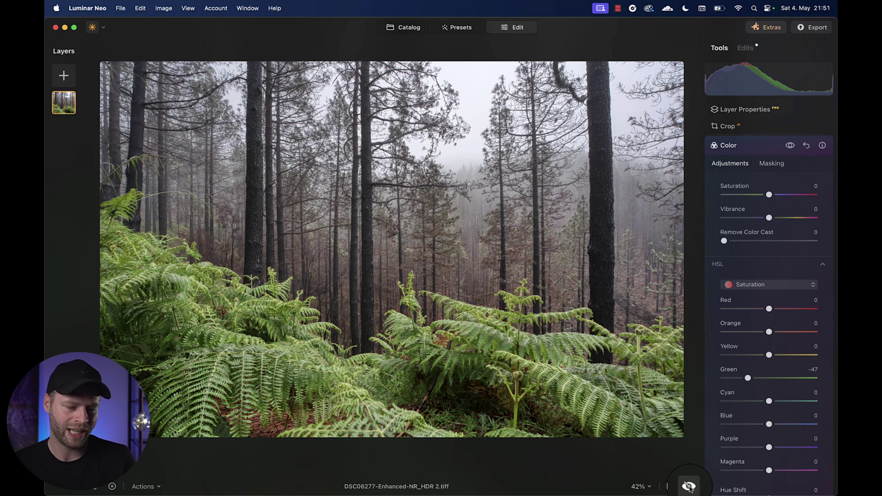
click(689, 488)
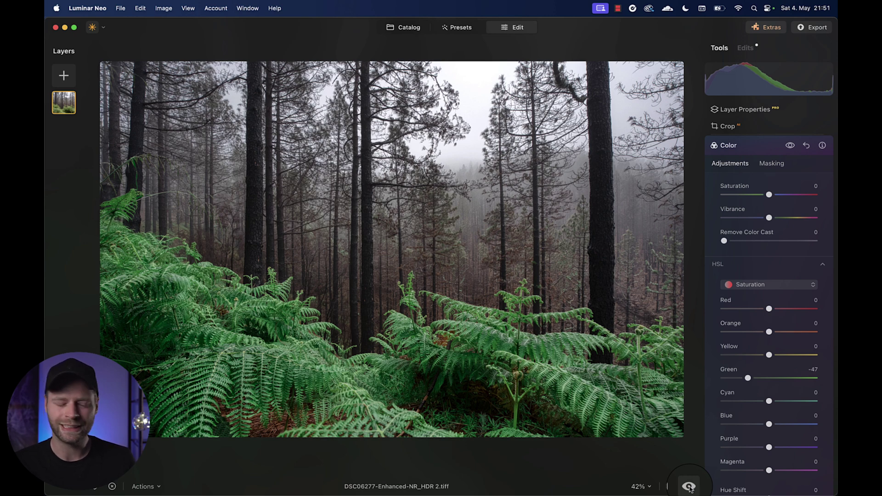
click(689, 487)
click(690, 487)
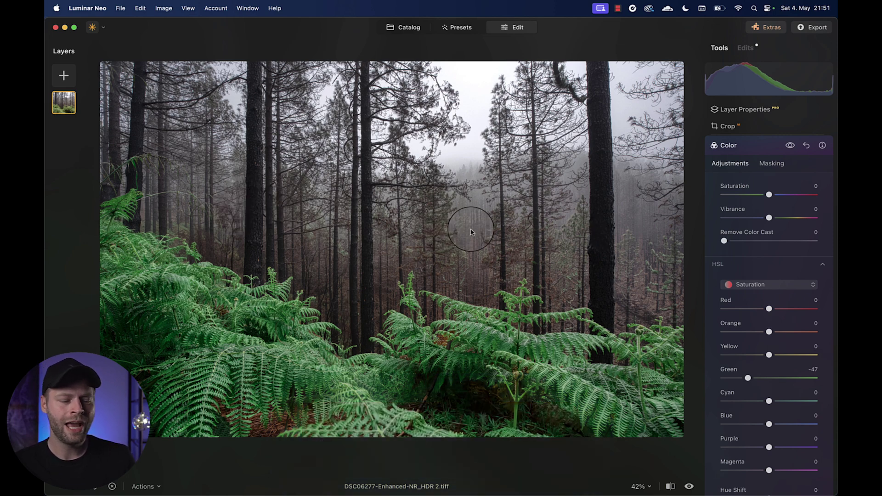
scroll(345, 212, up, 5)
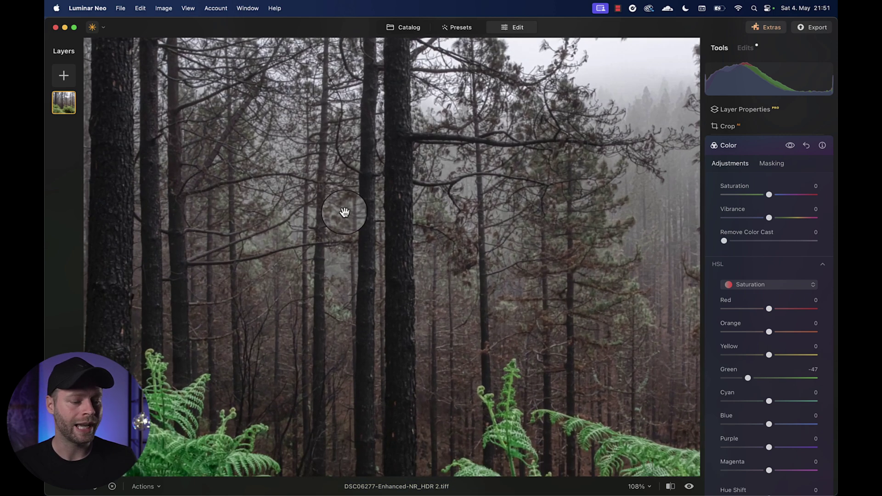
scroll(463, 281, down, 6)
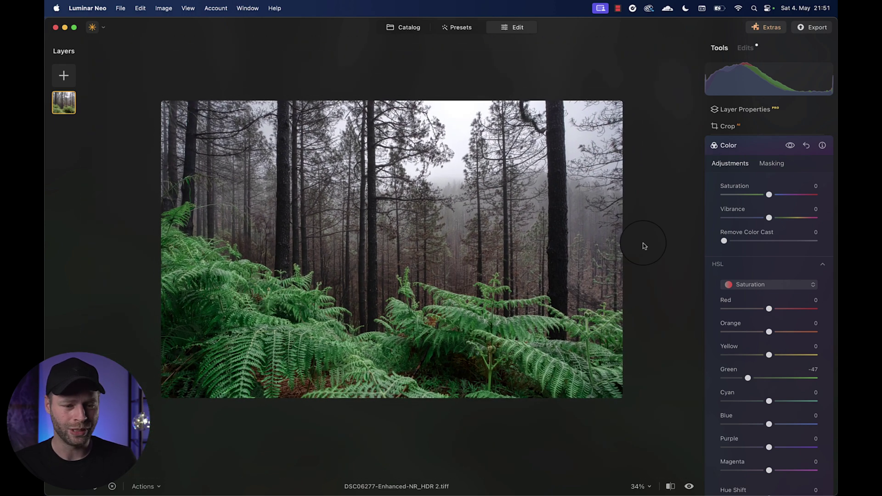
Set Structure Amount to -100 and toggle Structure off and on to compare
click(730, 146)
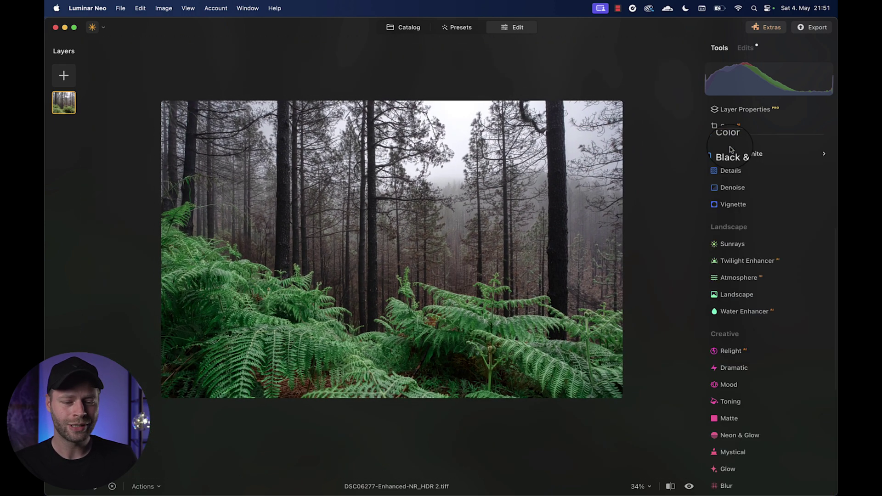
scroll(734, 211, up, 3)
click(735, 213)
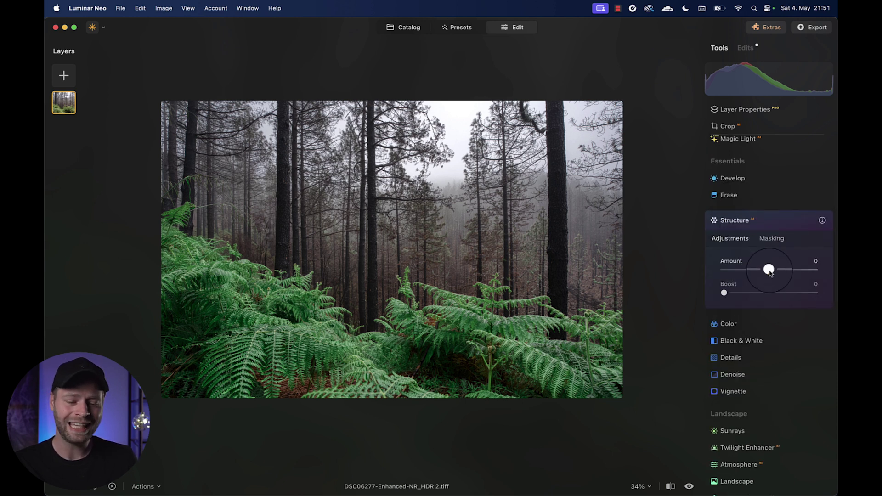
click(769, 270)
drag(770, 270, 706, 273)
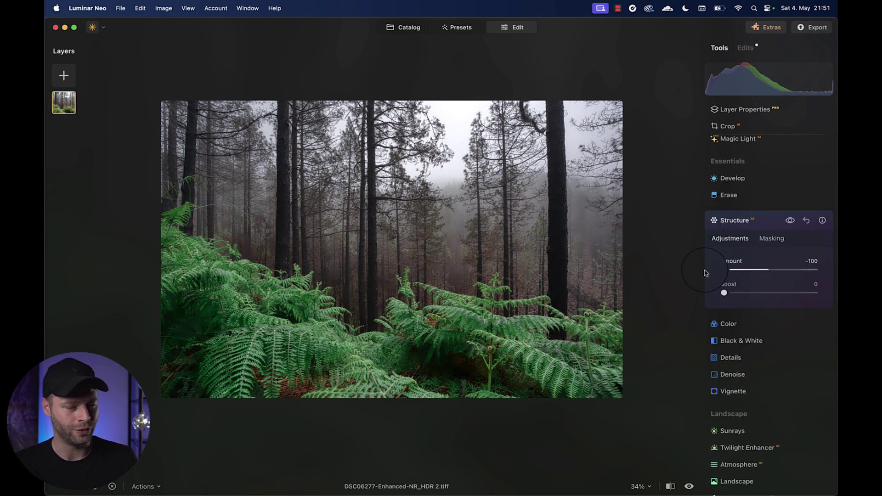
scroll(473, 284, up, 3)
scroll(473, 282, up, 3)
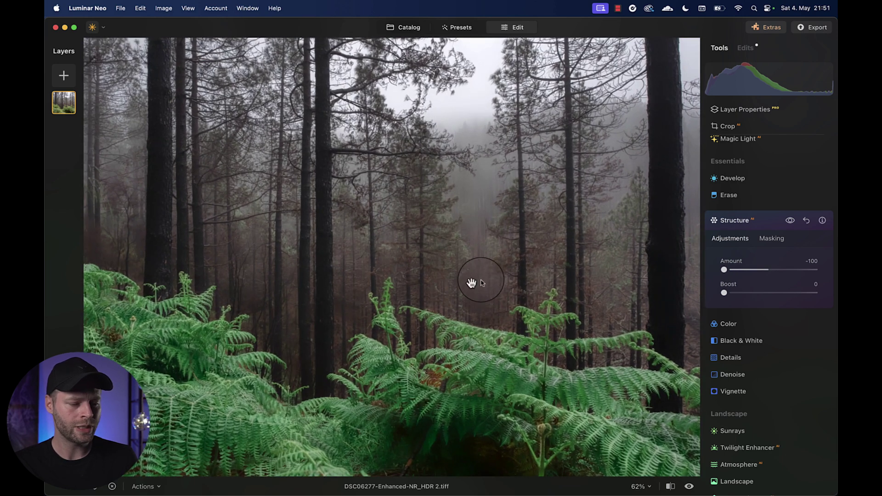
click(791, 224)
click(790, 222)
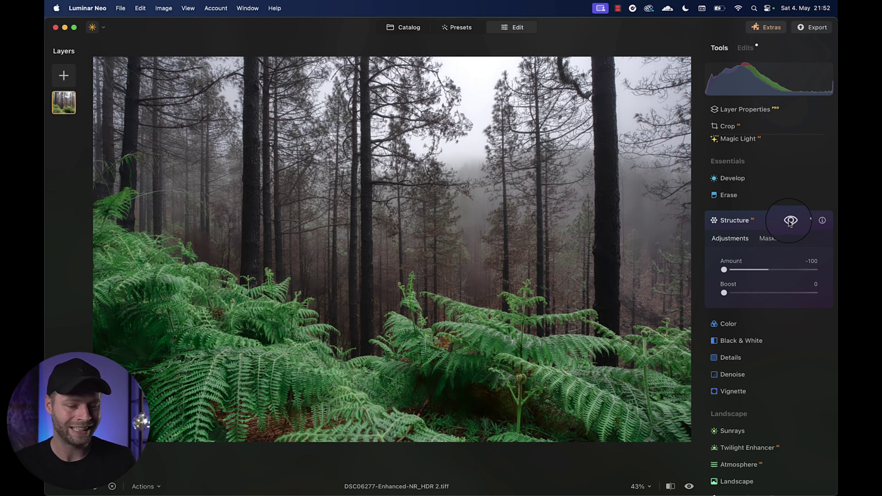
click(770, 240)
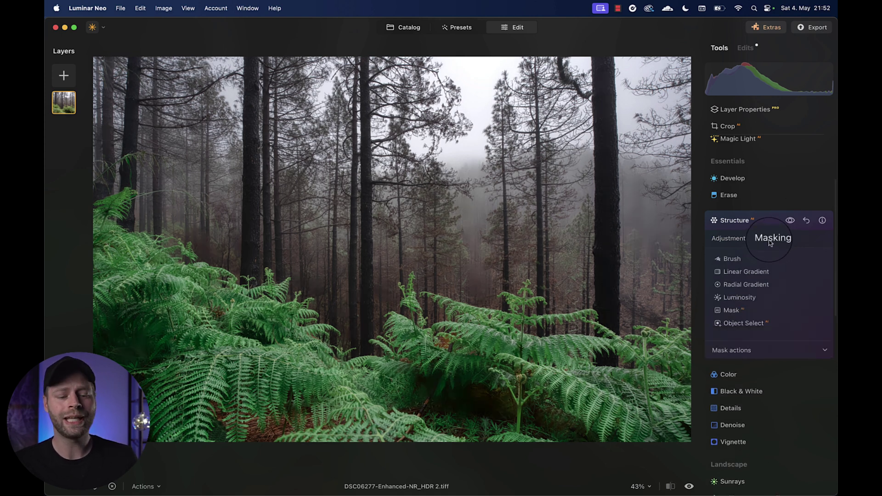
Brush the Structure mask over the misty background trees only, compare, and fit the photo
click(732, 260)
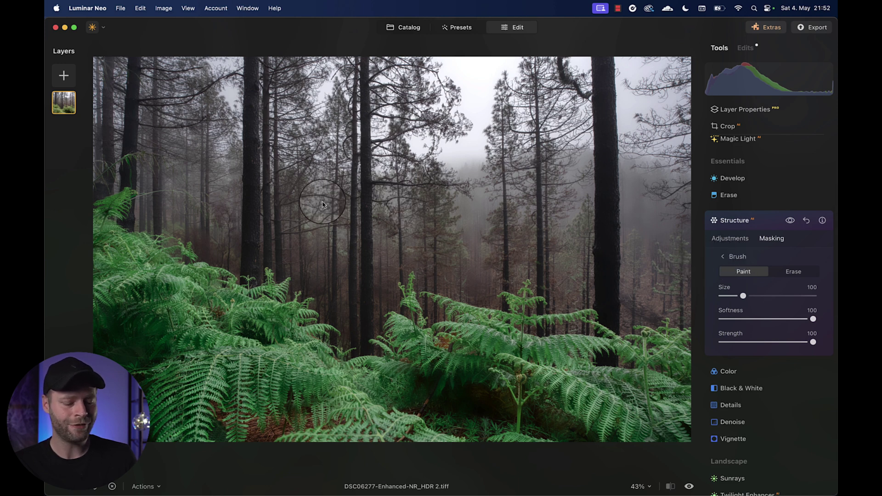
key(bracketright)
key(bracketright)
key(bracketright)
key(bracketright)
key(bracketright)
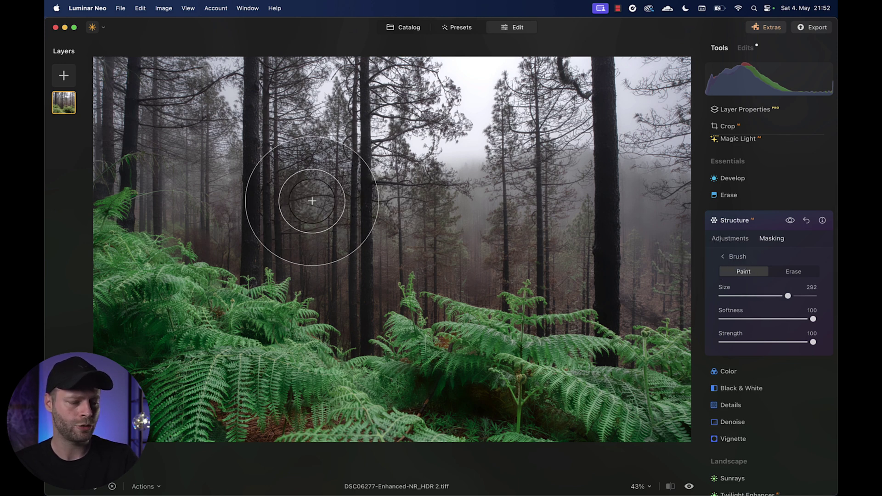
mouse_move(218, 172)
mouse_down()
mouse_move(348, 262)
mouse_move(344, 252)
mouse_move(358, 241)
mouse_move(537, 223)
mouse_move(648, 254)
mouse_move(625, 225)
mouse_move(568, 196)
mouse_move(400, 210)
mouse_move(236, 191)
mouse_move(116, 126)
mouse_move(115, 93)
mouse_move(360, 115)
mouse_move(254, 118)
mouse_move(384, 187)
mouse_move(333, 233)
mouse_up()
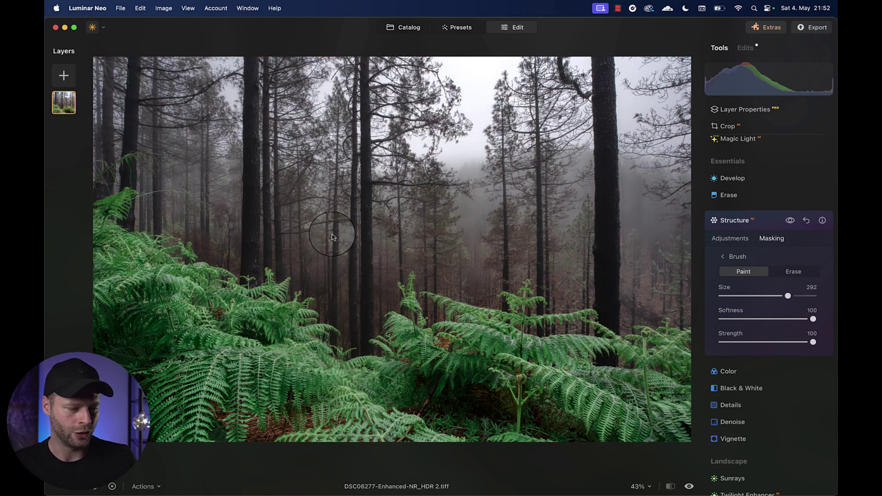
click(195, 211)
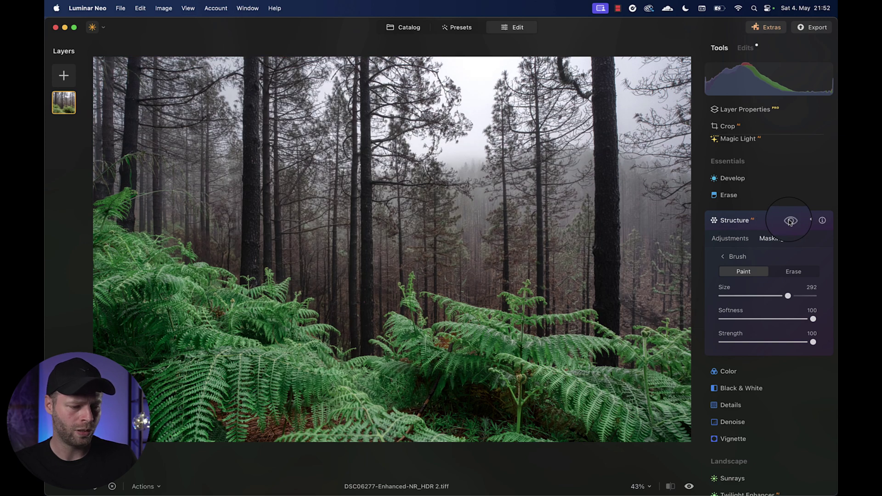
scroll(445, 253, up, 3)
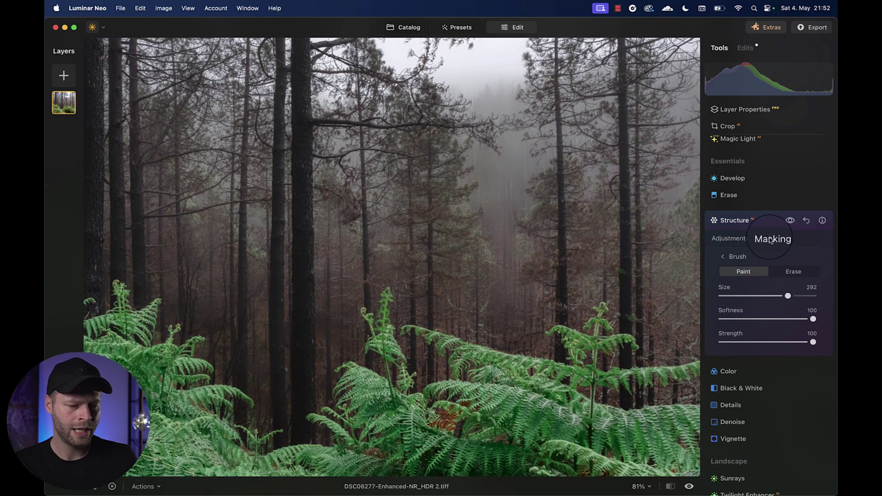
click(791, 221)
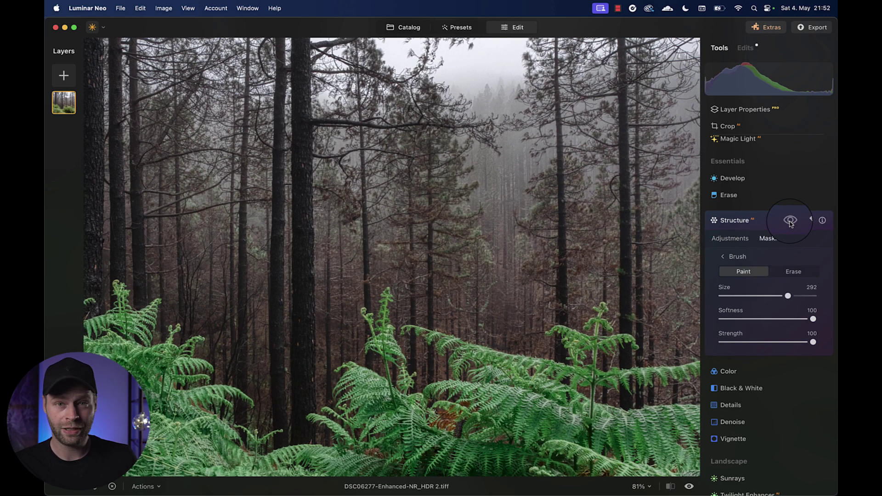
click(790, 221)
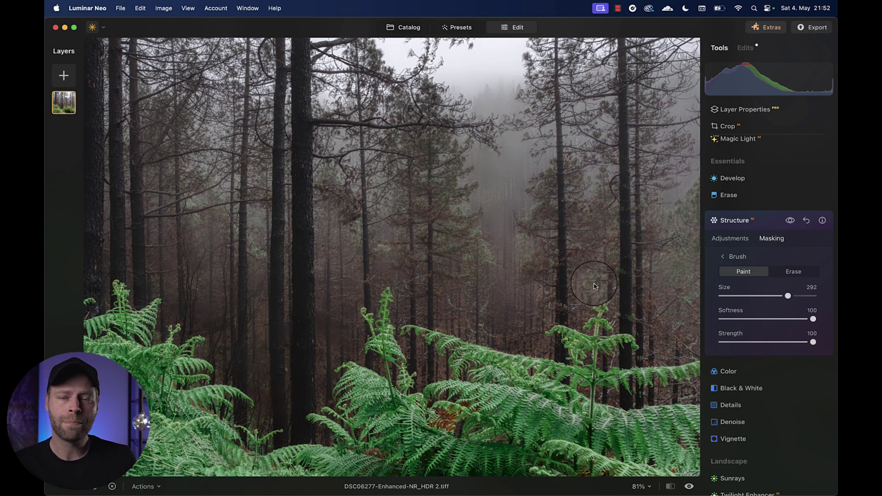
key(super+0)
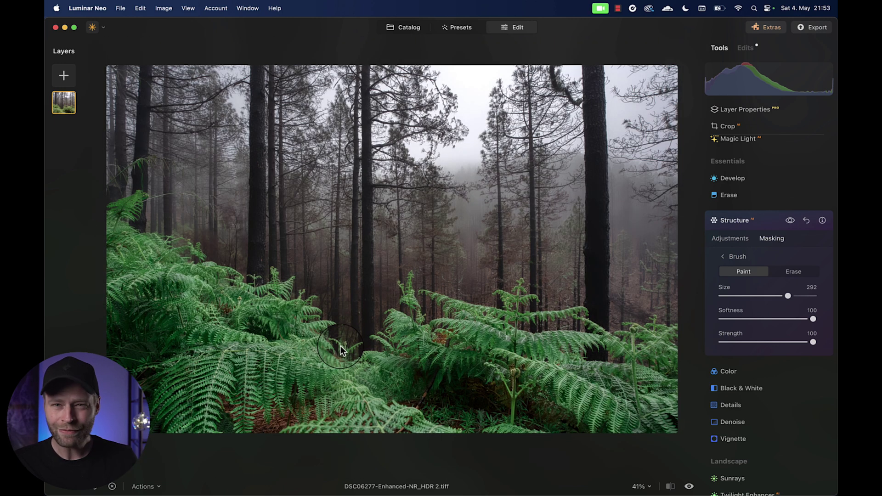
Apply Mystical at Amount 16 with Shadows 25, toggling it to compare
click(740, 225)
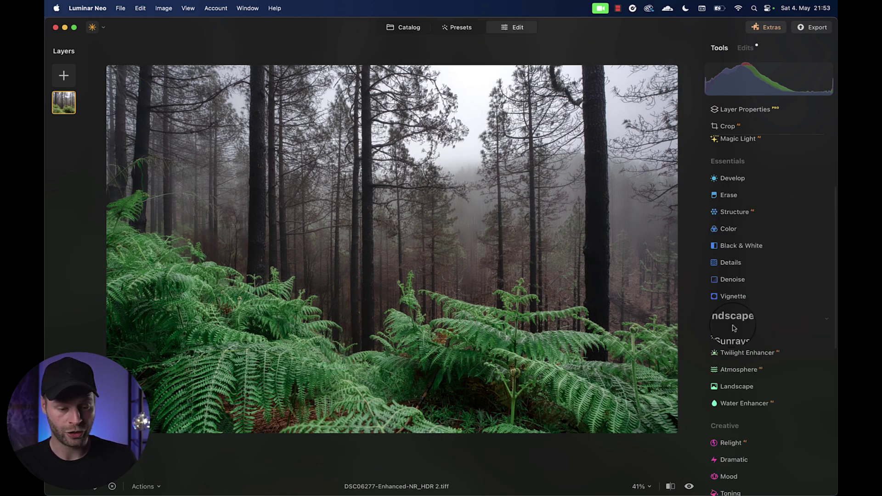
scroll(733, 328, down, 8)
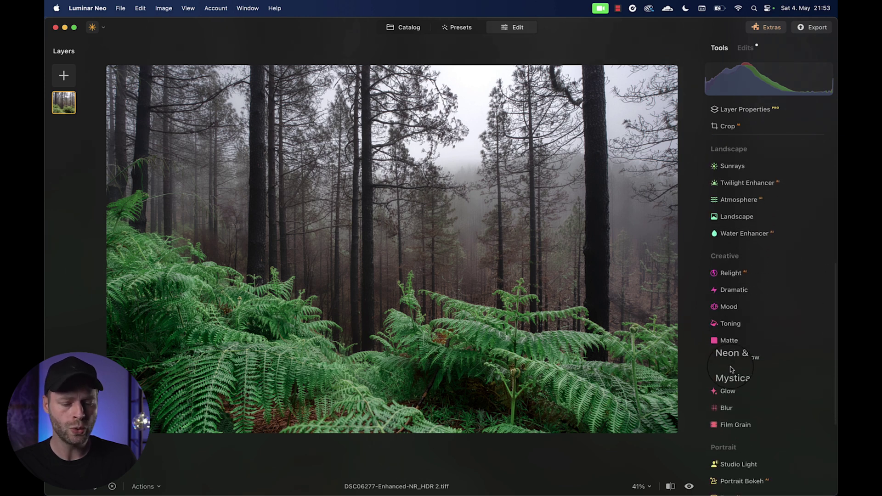
click(731, 373)
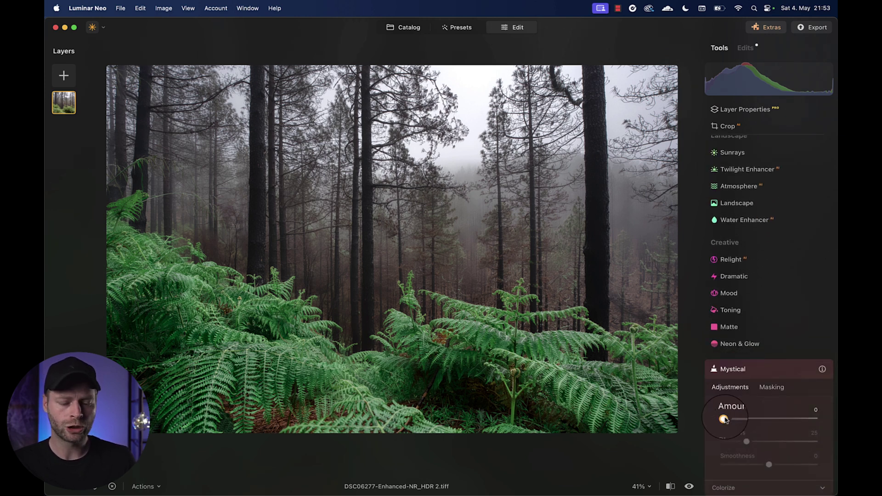
drag(724, 420, 744, 417)
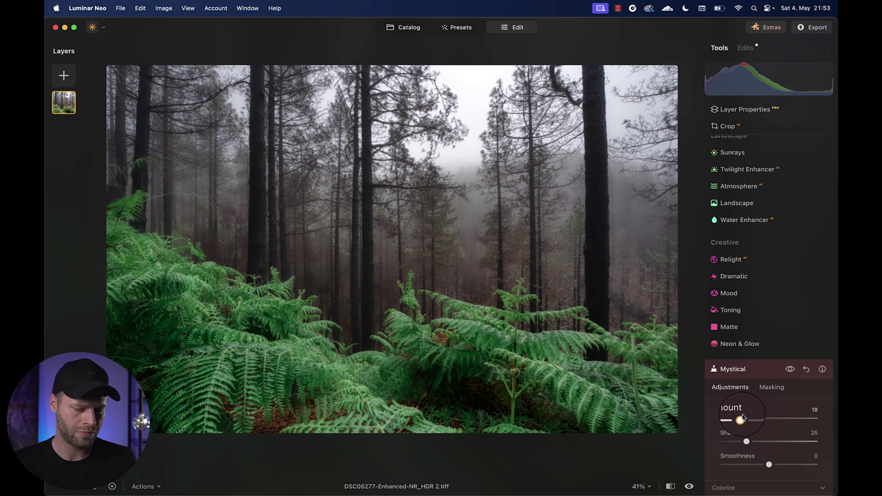
click(789, 369)
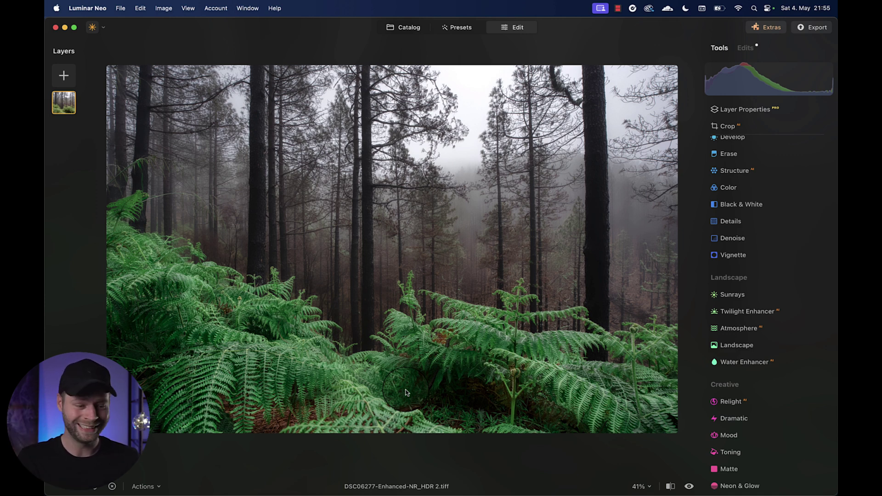
In a fresh Develop pass, set Exposure -2.62, Highlights -72 and Whites -51
scroll(731, 243, up, 2)
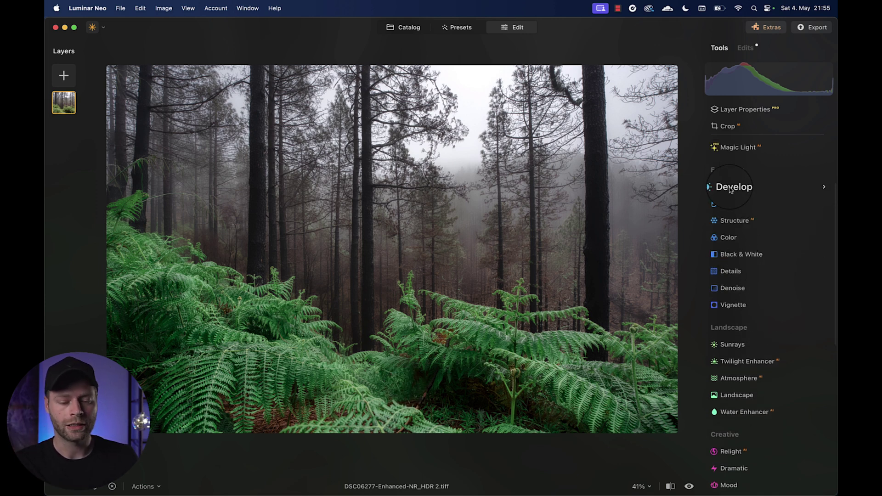
click(731, 189)
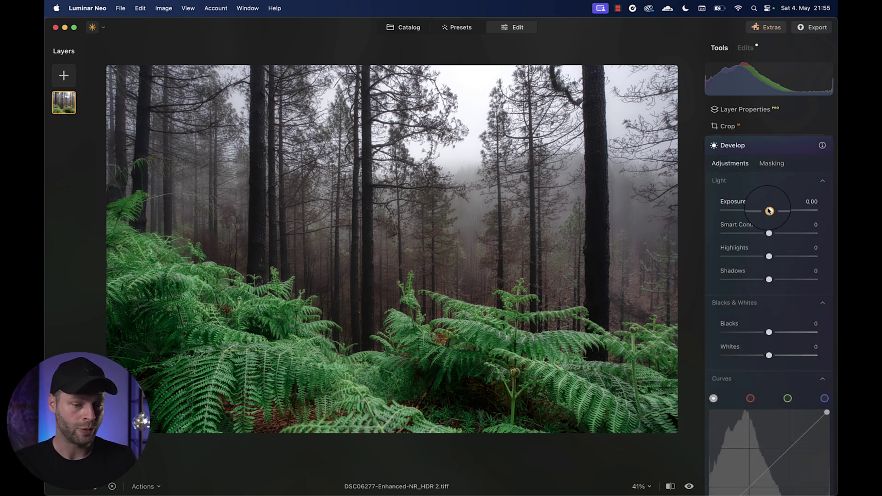
drag(769, 211, 744, 214)
drag(769, 256, 737, 258)
drag(769, 355, 745, 357)
Brush a Strength 14 Develop mask along the bottom-edge foreground ferns
click(772, 164)
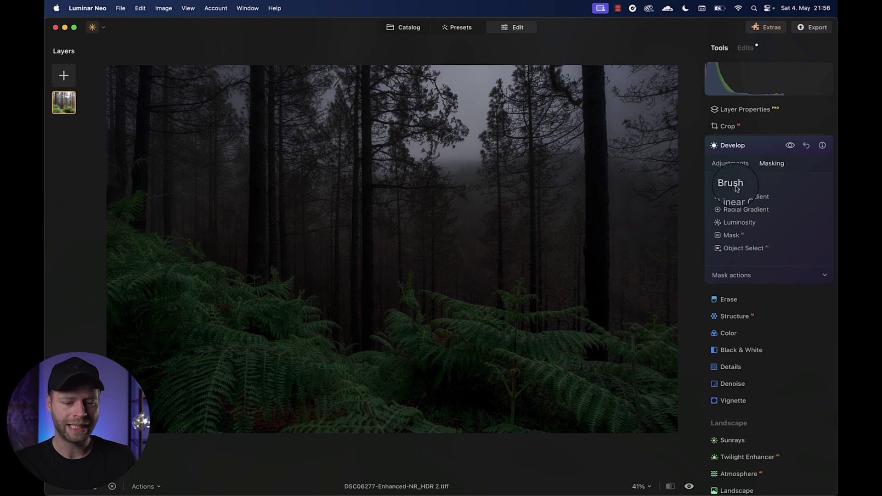
click(733, 184)
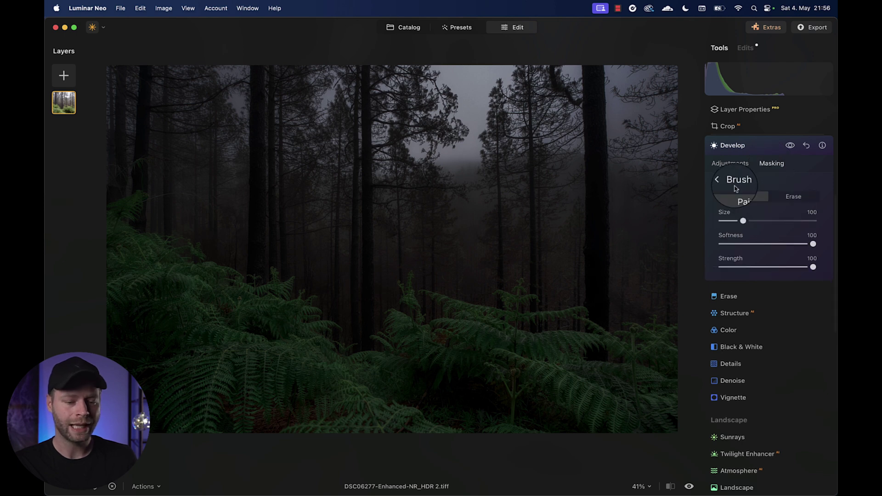
click(734, 268)
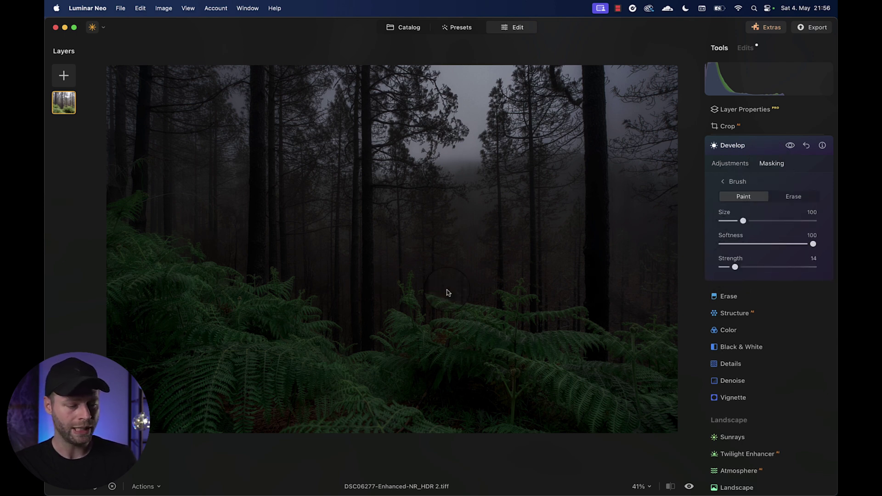
key(bracketright)
key(bracketright)
key(bracketright)
key(bracketright)
key(bracketright)
key(bracketright)
key(bracketright)
key(bracketright)
key(bracketright)
key(bracketright)
key(bracketright)
key(bracketright)
key(bracketright)
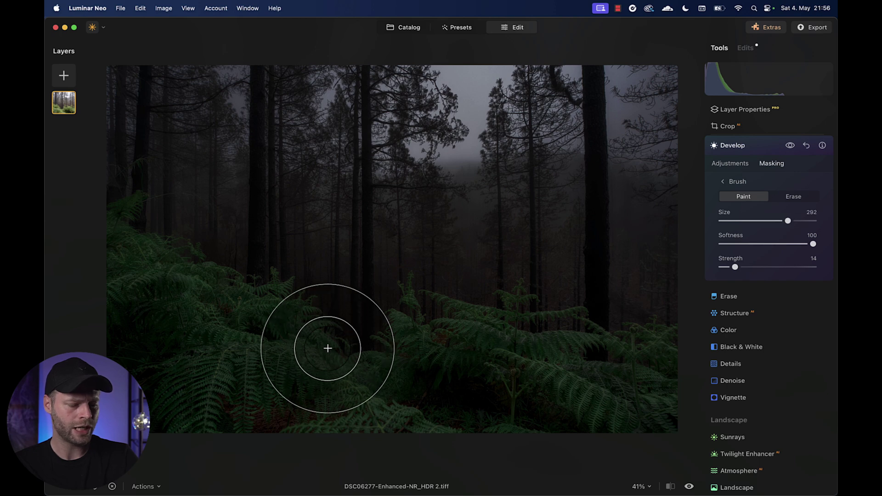
click(354, 425)
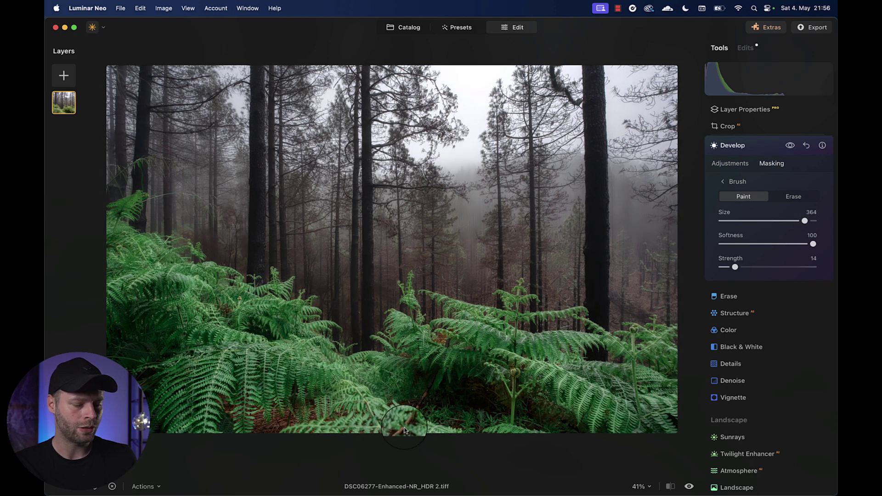
key(bracketleft)
key(bracketleft)
key(bracketleft)
key(bracketleft)
key(bracketleft)
key(bracketleft)
key(bracketleft)
key(bracketleft)
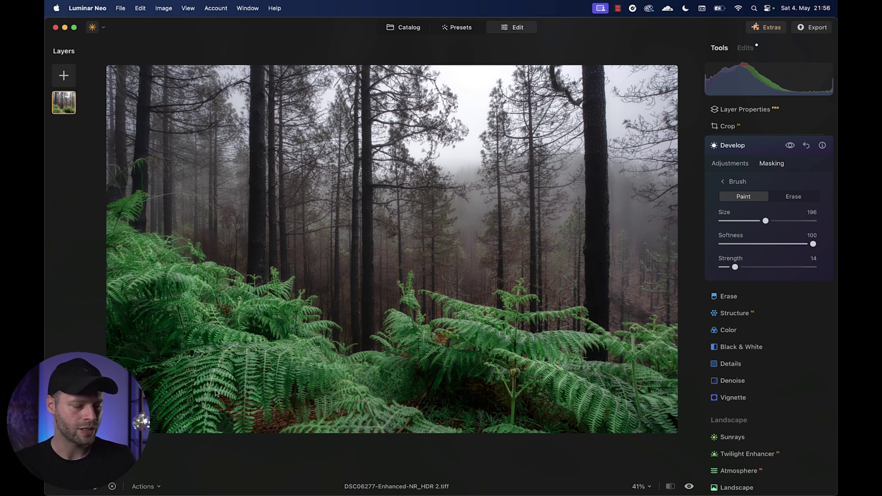
Toggle the masked Develop darkening on and off to compare, leaving it on
click(790, 146)
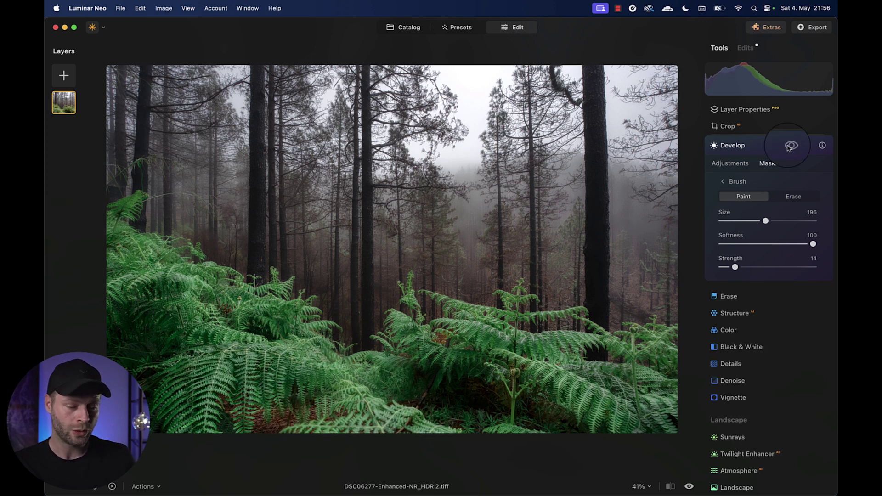
click(791, 146)
click(791, 146)
click(791, 145)
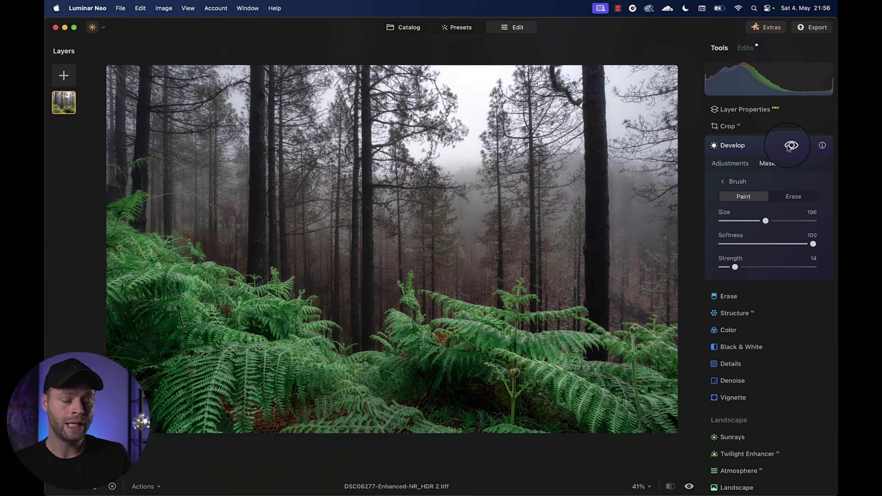
click(791, 146)
click(791, 146)
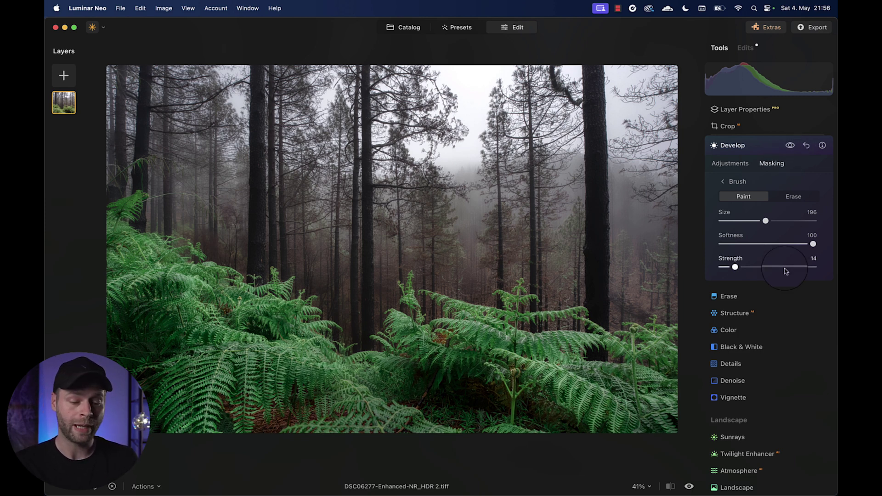
Set the Vignette to Amount -66, Feather 70 and Inner Light 33
click(725, 398)
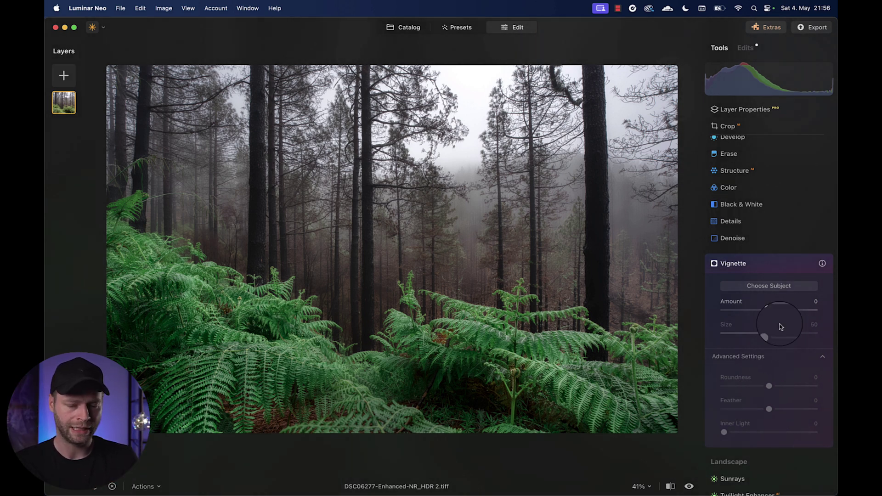
drag(769, 312, 739, 314)
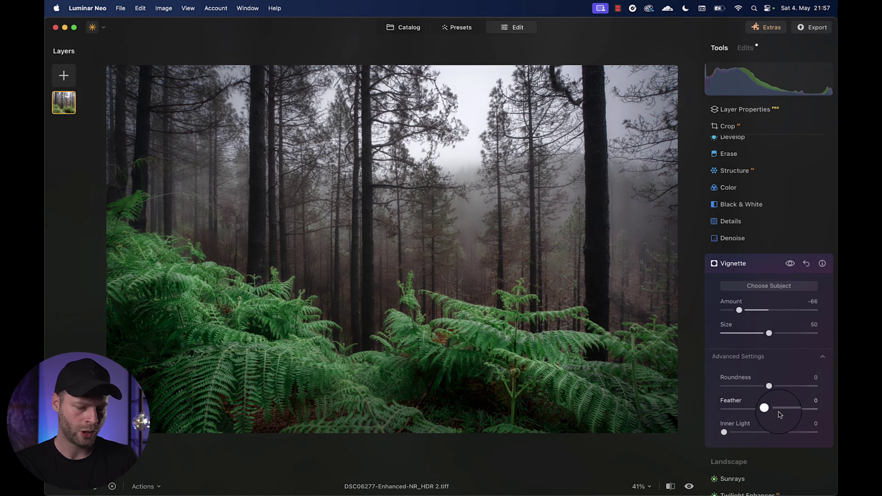
drag(770, 409, 796, 410)
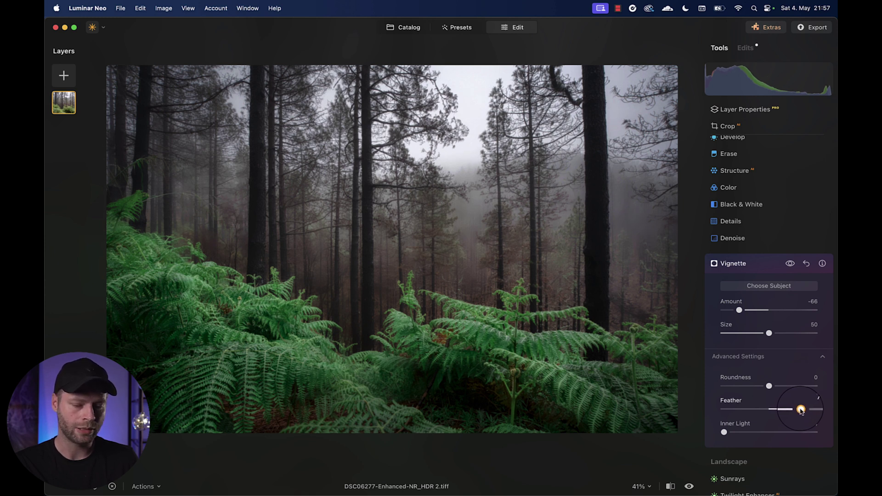
drag(801, 410, 801, 410)
drag(724, 432, 755, 436)
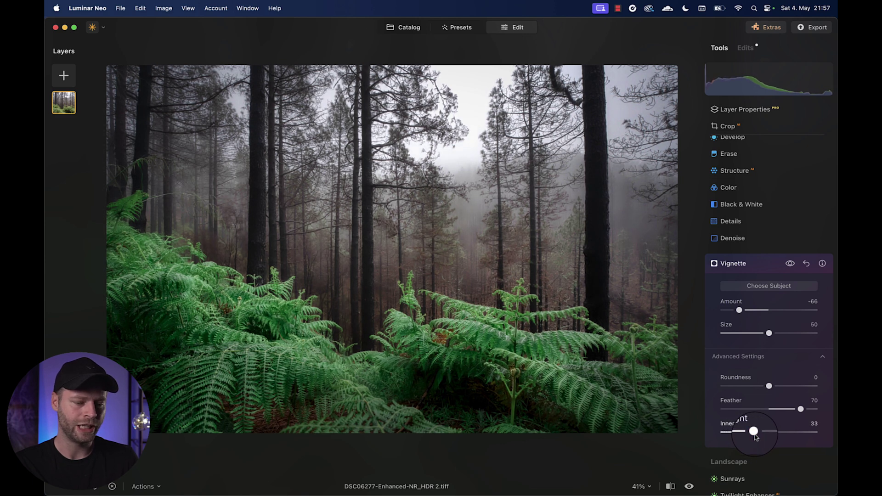
drag(755, 437, 755, 436)
Toggle the vignette on and off to compare, keeping it enabled
click(791, 264)
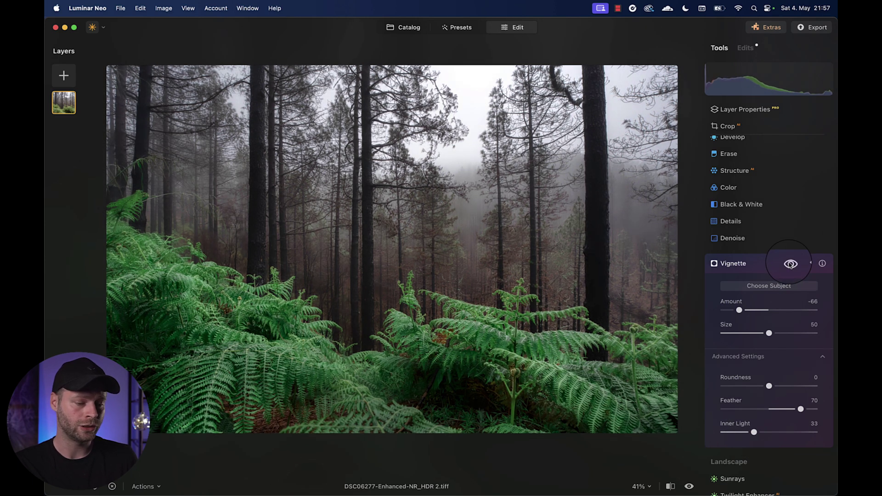
click(791, 264)
click(790, 263)
click(791, 263)
click(791, 264)
click(791, 263)
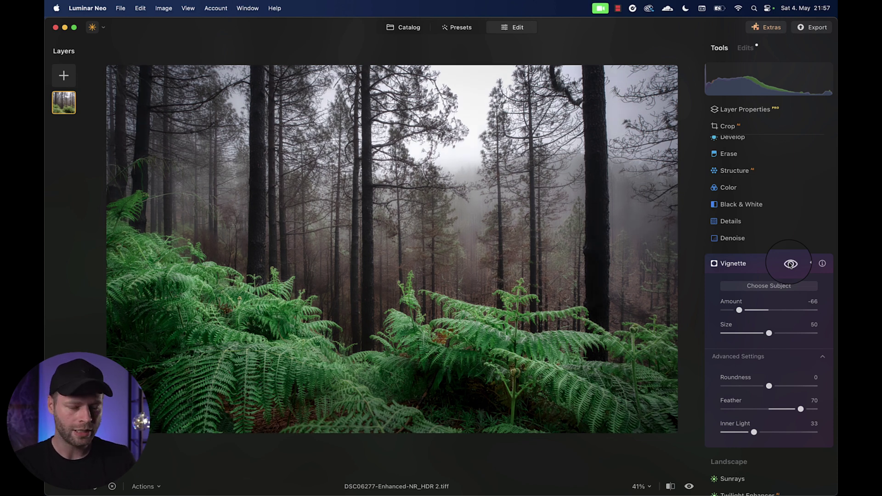
click(754, 263)
Set Color Harmony's highlights colour balance to Cyan-Red -16 and Yellow-Blue 13
scroll(754, 263, down, 5)
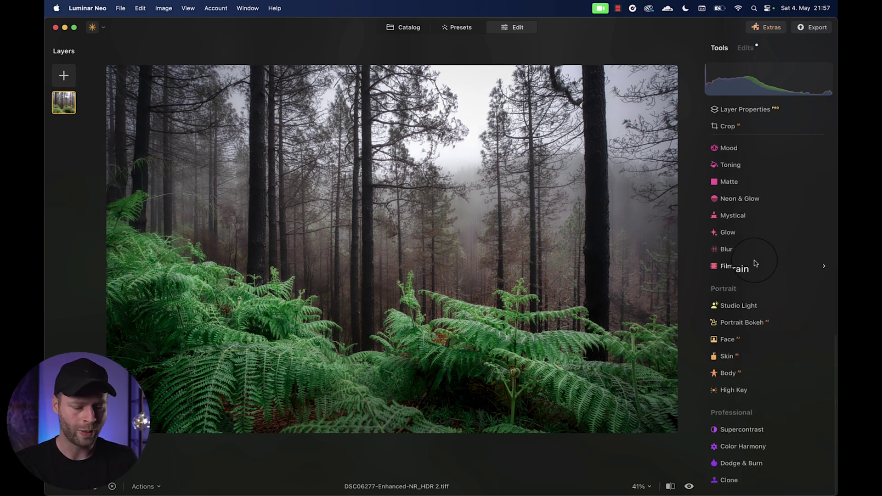
click(743, 449)
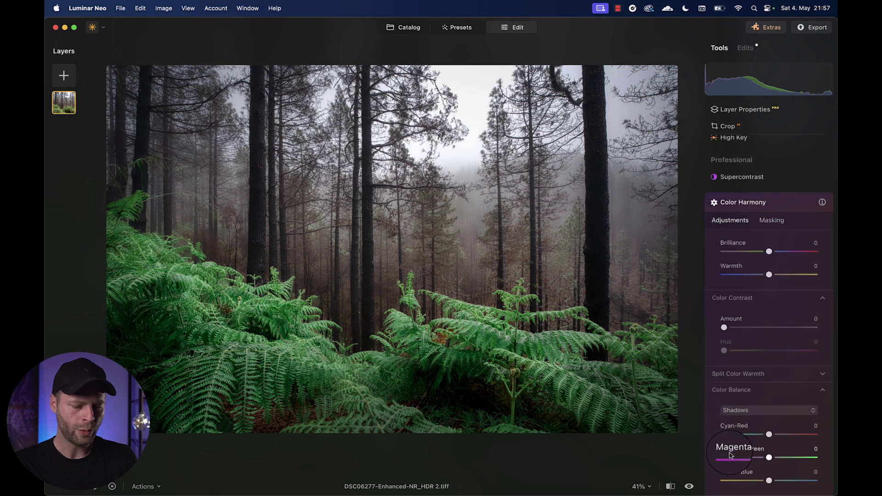
click(765, 410)
click(746, 444)
click(770, 435)
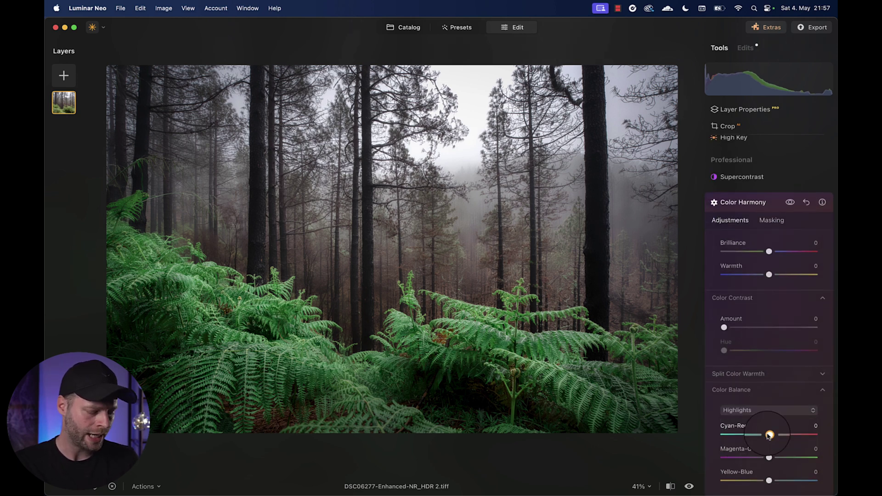
drag(770, 435, 761, 437)
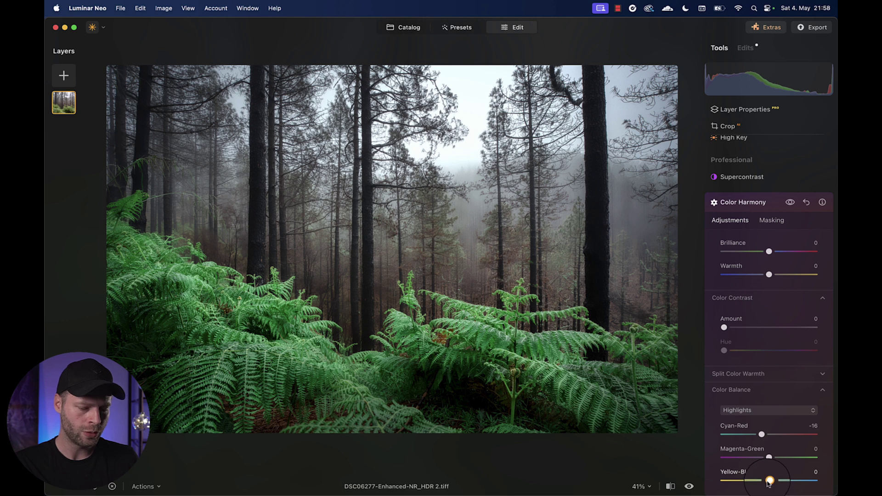
drag(770, 481, 774, 483)
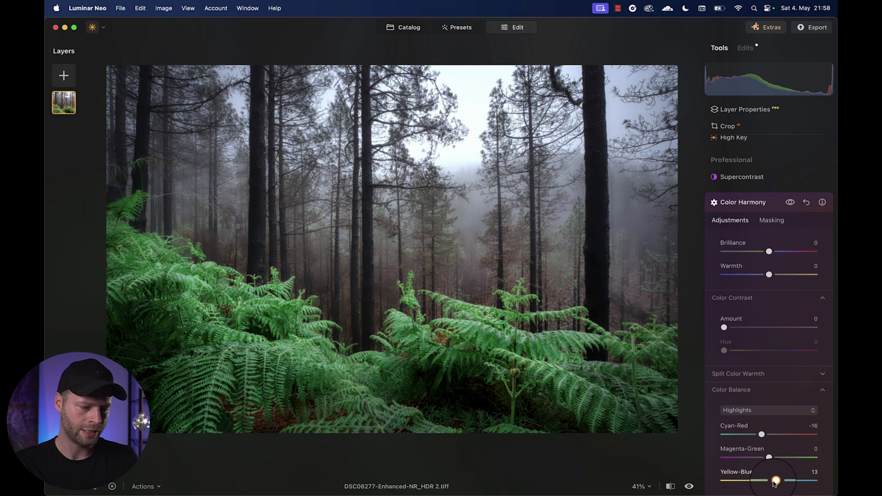
Toggle Color Harmony off and on several times to compare the cooler highlights
click(790, 202)
click(788, 204)
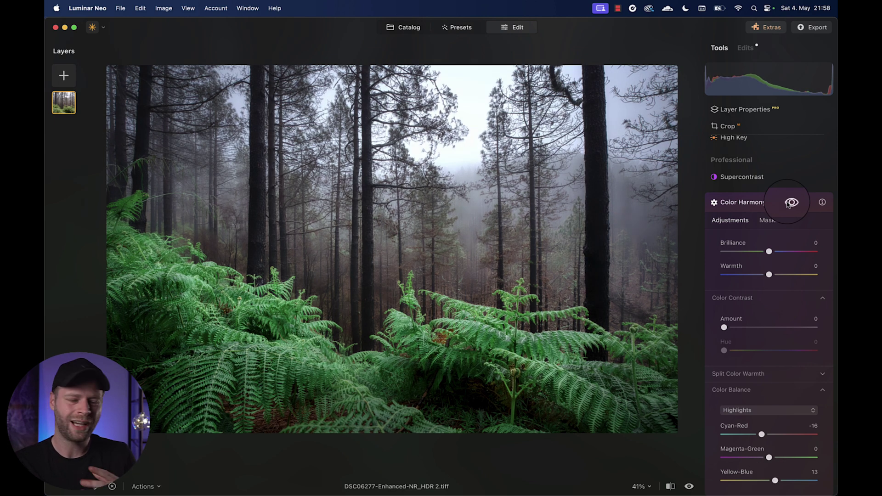
click(789, 204)
click(788, 204)
click(789, 204)
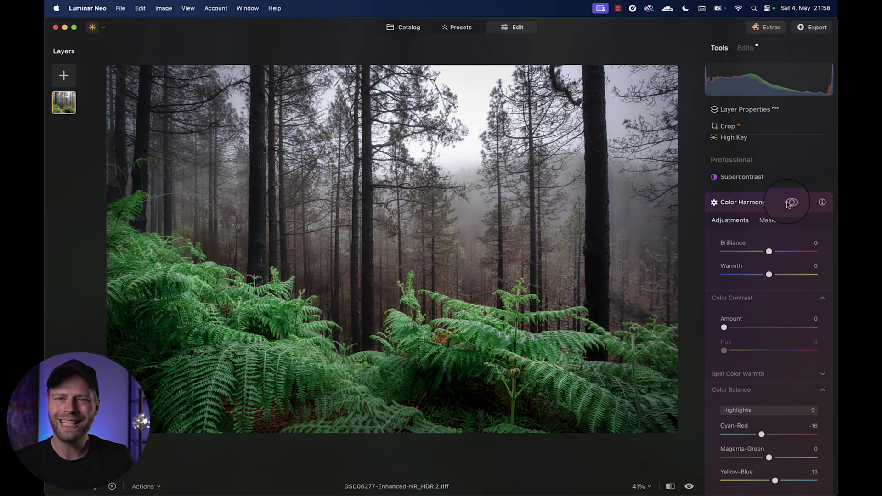
click(789, 203)
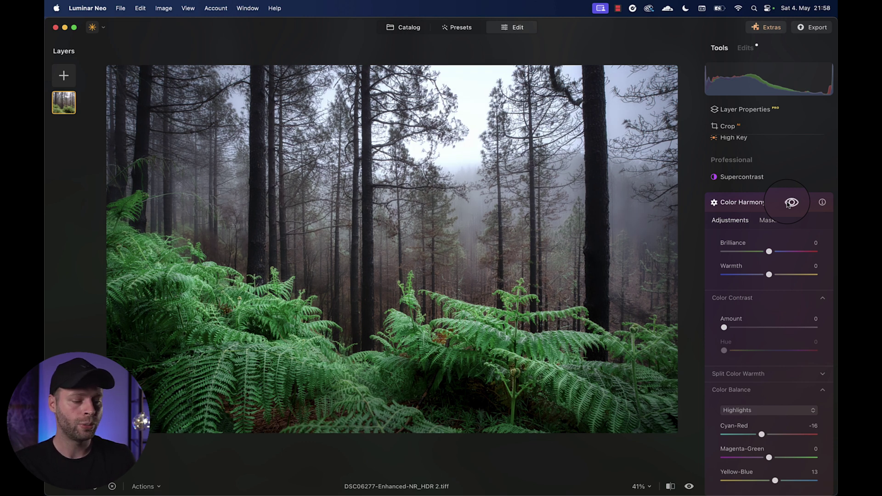
click(789, 204)
click(789, 203)
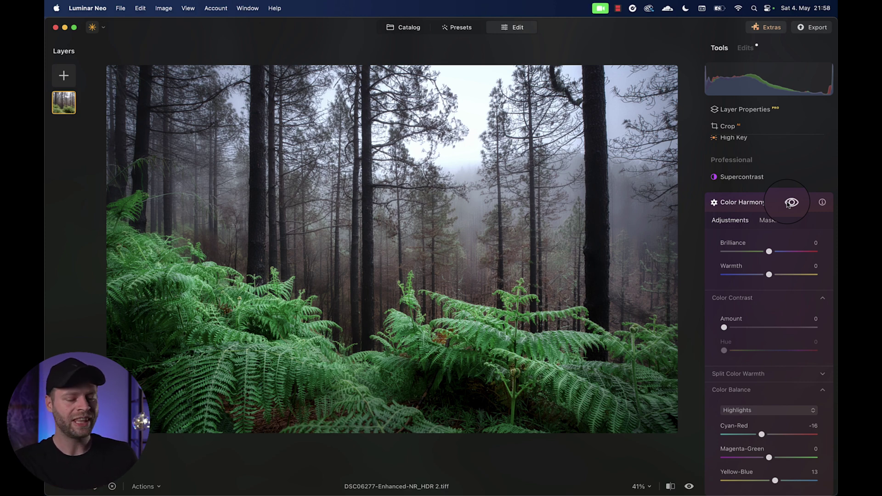
scroll(486, 258, up, 5)
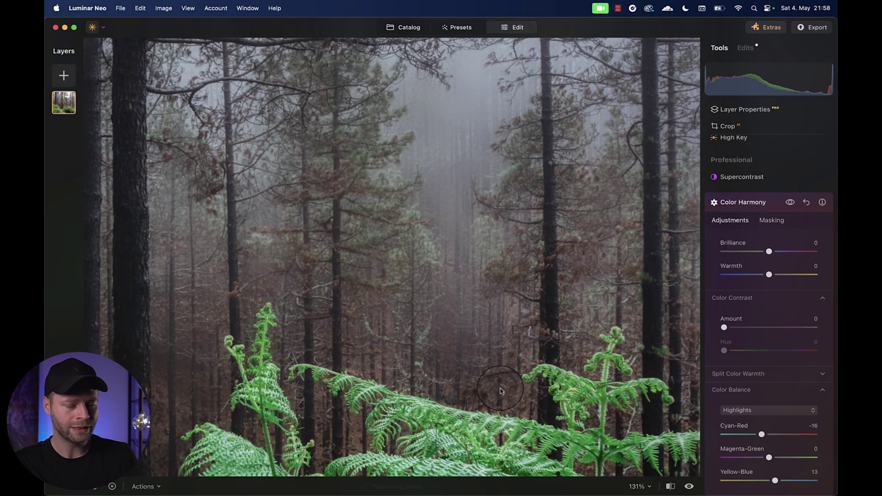
scroll(233, 338, down, 3)
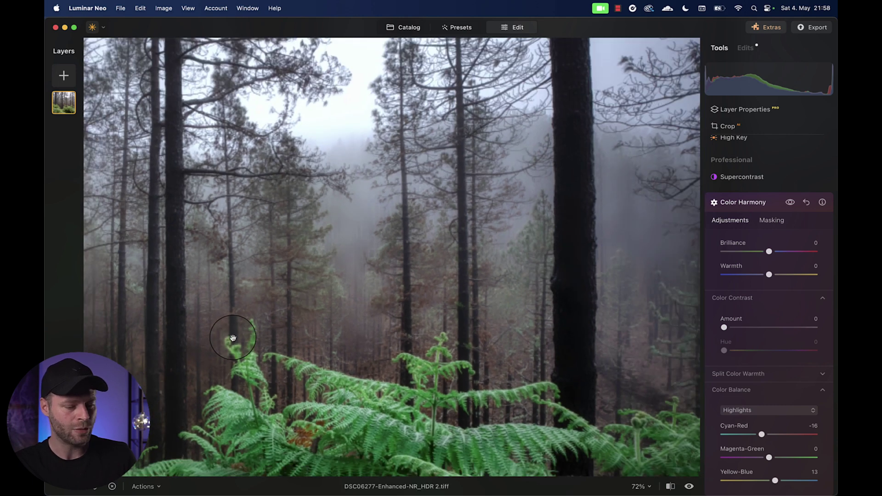
scroll(233, 338, down, 3)
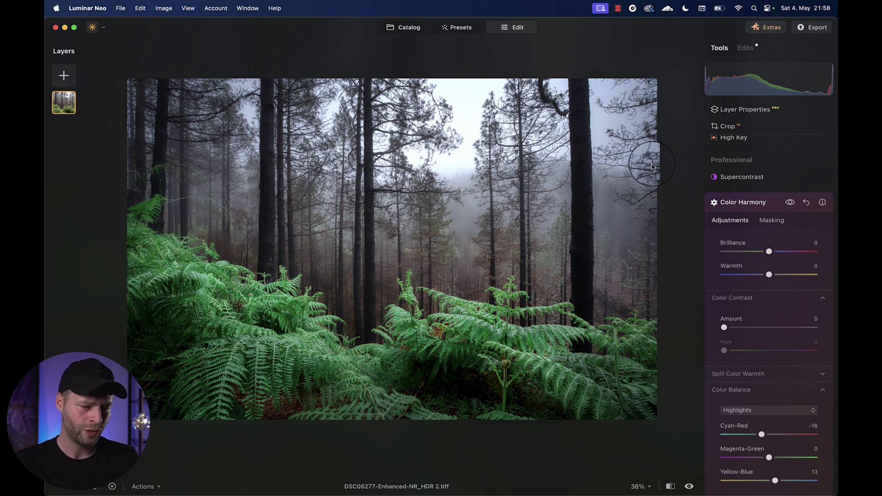
Try HSL saturation of Red 100, Orange 45 and Yellow 60, then reset the Color tool
click(740, 203)
scroll(740, 253, up, 5)
scroll(735, 251, up, 3)
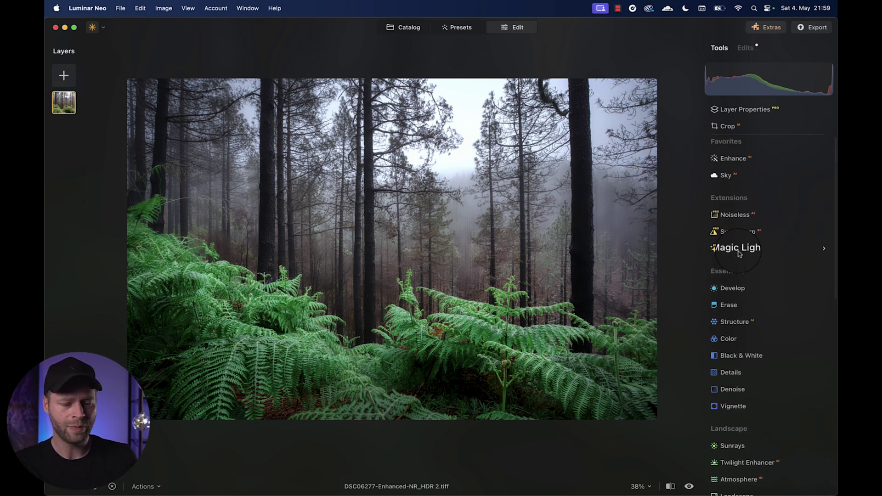
click(730, 342)
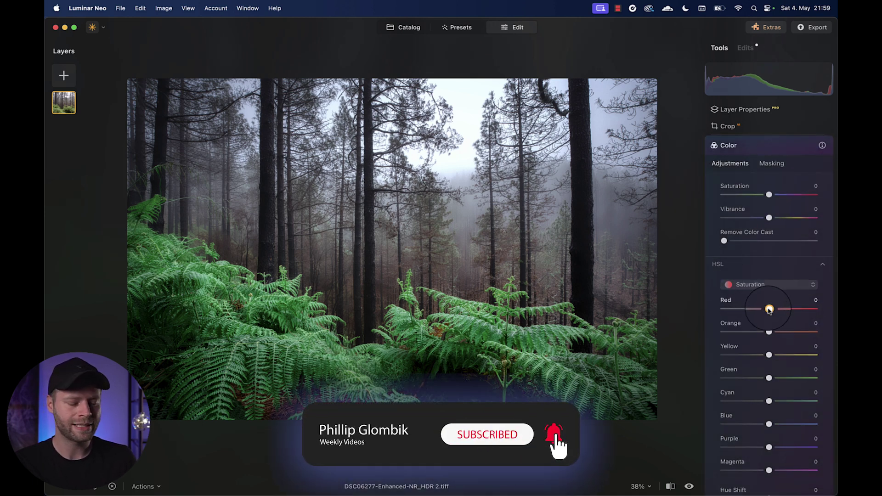
drag(769, 310, 814, 310)
drag(769, 331, 794, 356)
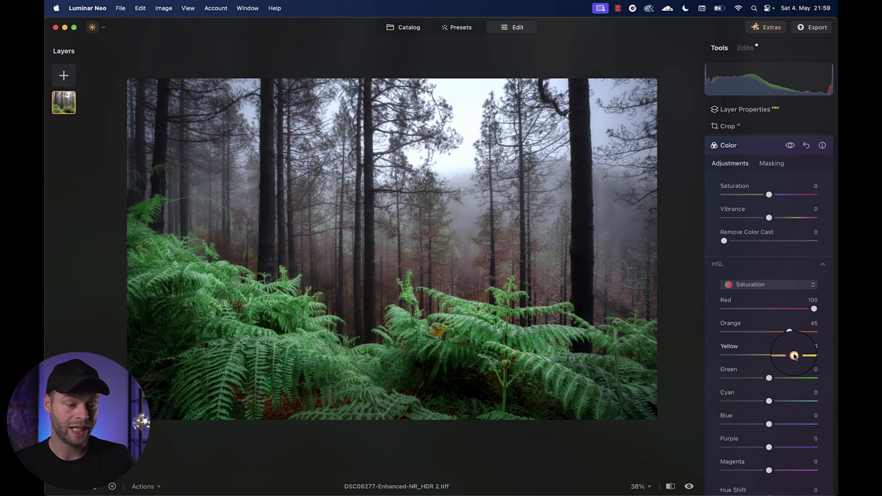
drag(794, 356, 796, 356)
click(791, 145)
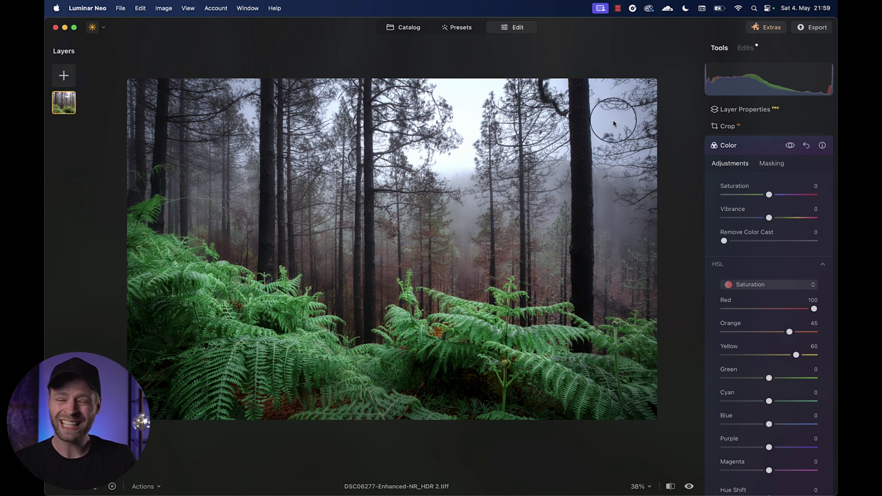
click(735, 148)
Boost HSL Red saturation to about 80 and set up a brush mask in Erase mode
click(735, 149)
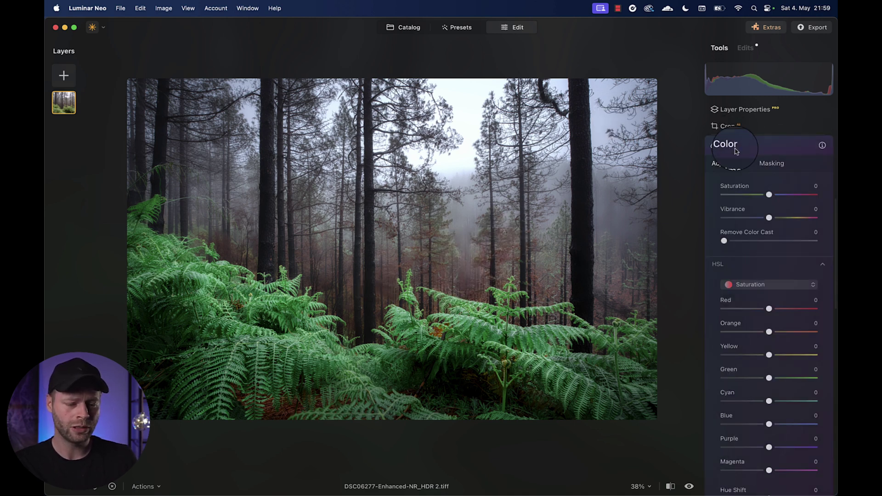
mouse_move(770, 309)
mouse_down()
mouse_move(813, 310)
mouse_move(804, 308)
mouse_up()
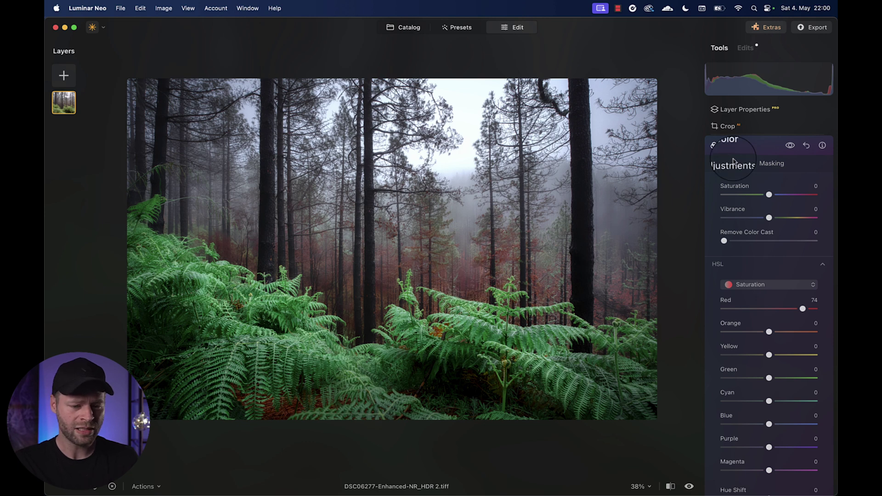
click(772, 165)
click(733, 181)
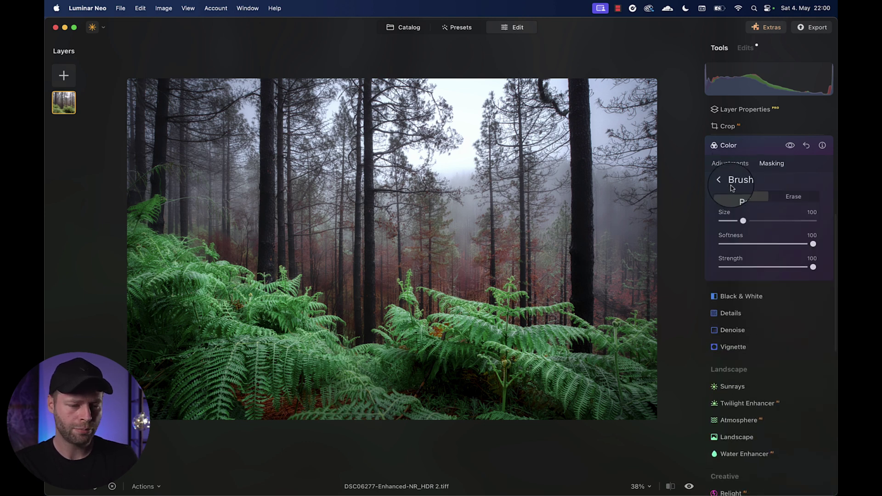
click(801, 198)
Erase the red boost from the lower-left and central ferns, then near the right trees at Strength 36
mouse_move(228, 392)
mouse_down()
mouse_move(343, 399)
mouse_move(250, 412)
mouse_move(302, 417)
mouse_up()
drag(444, 341, 437, 339)
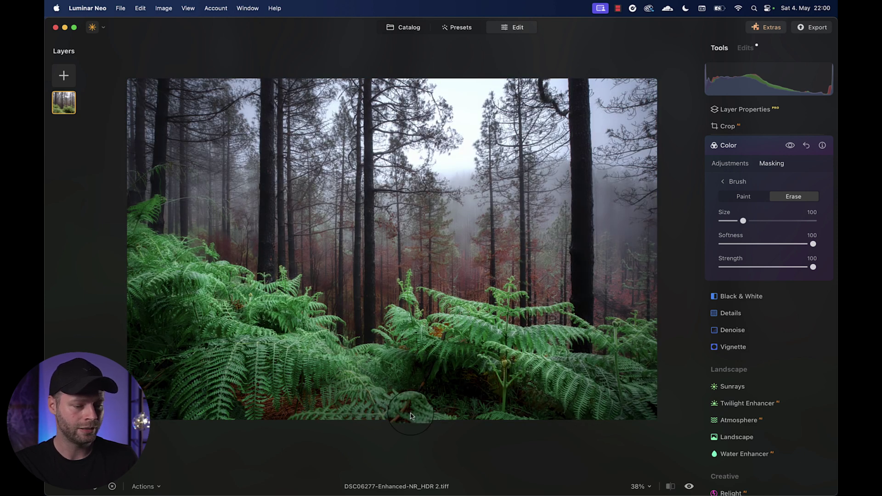
click(756, 273)
mouse_move(616, 290)
mouse_down()
mouse_move(600, 286)
mouse_move(619, 299)
mouse_move(634, 273)
mouse_up()
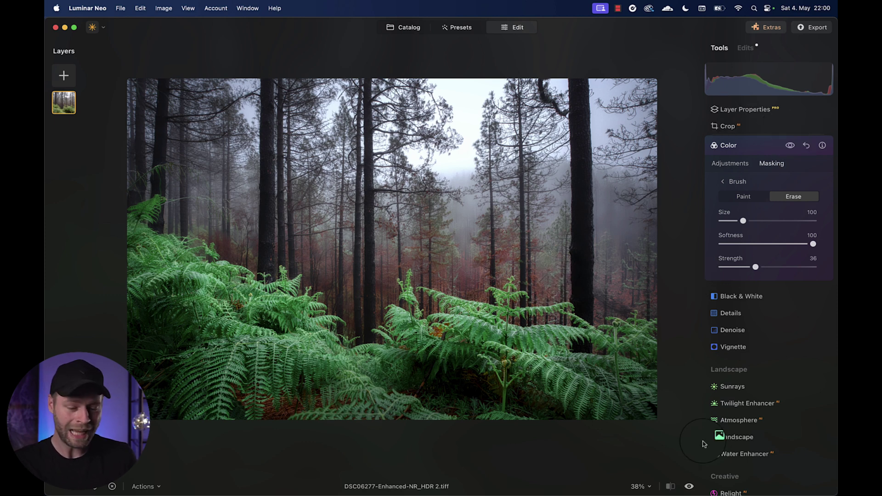
click(689, 486)
Flip repeatedly between the unedited original and the edited forest photo to compare them
click(690, 486)
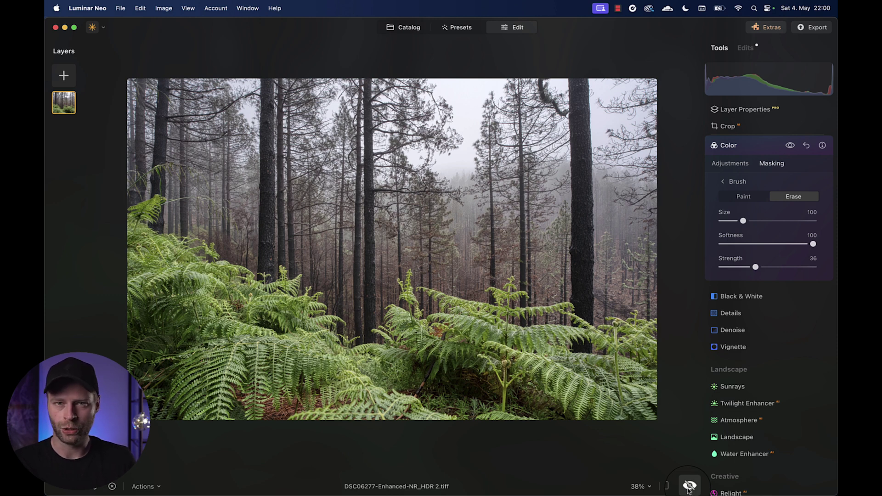
click(689, 486)
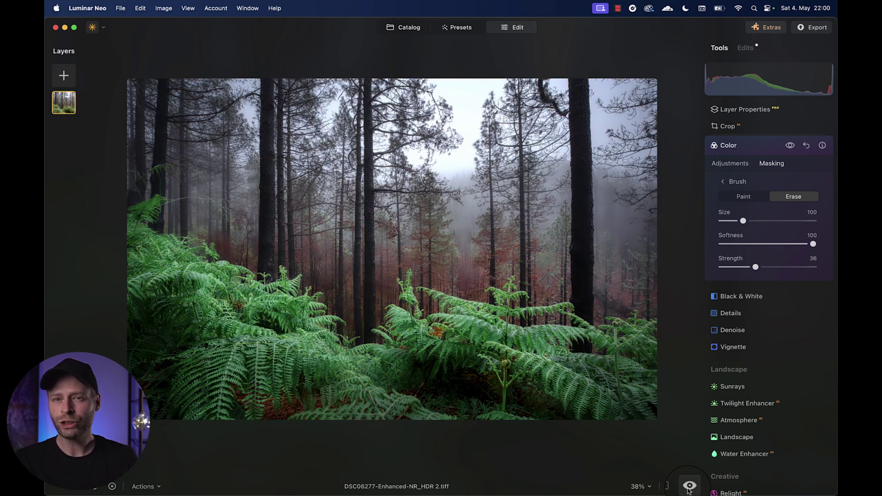
click(689, 490)
click(689, 490)
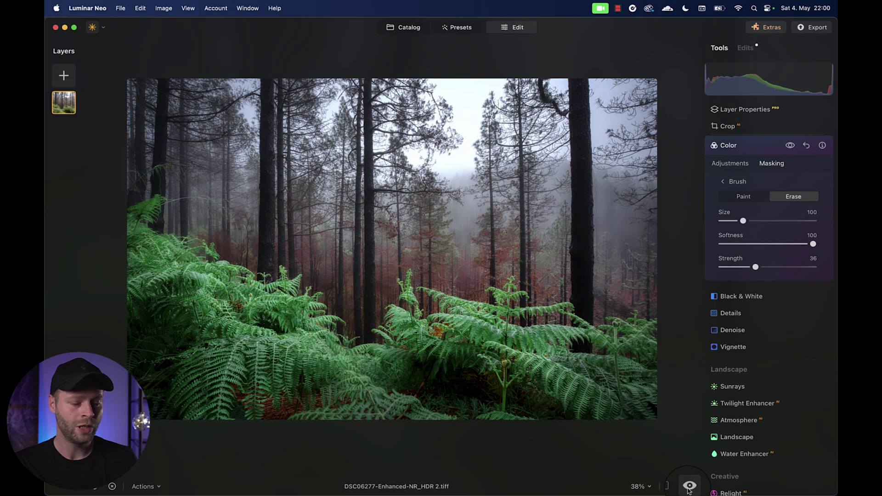
click(689, 490)
click(689, 490)
click(689, 490)
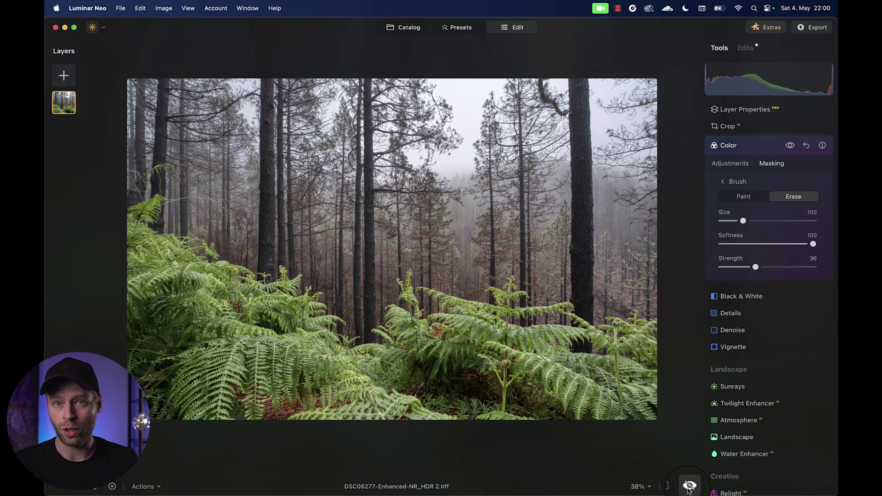